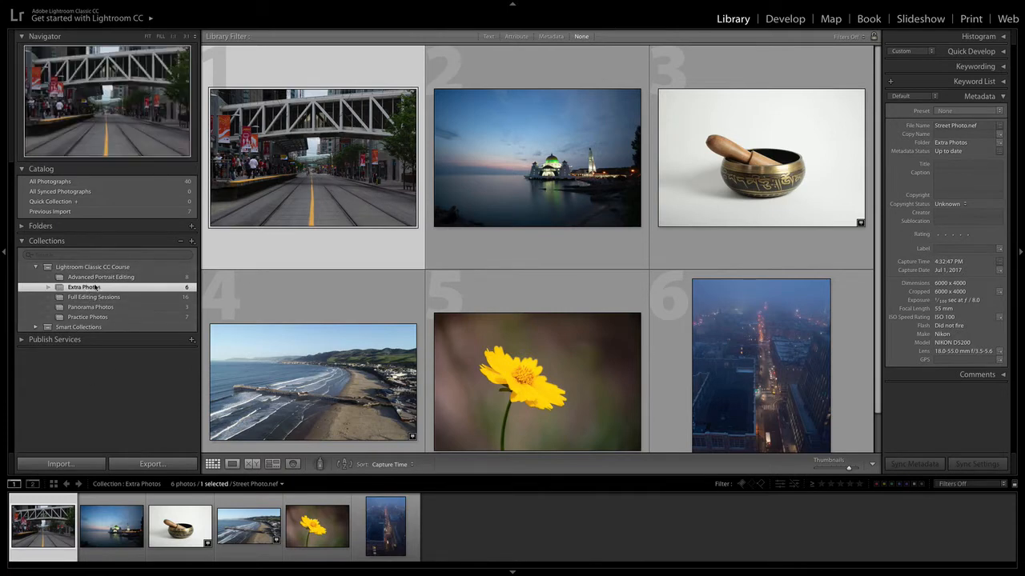
# Open the Slideshow module for the Extra Photos collection and expand the Lightroom Templates group
pyautogui.click(920, 19)
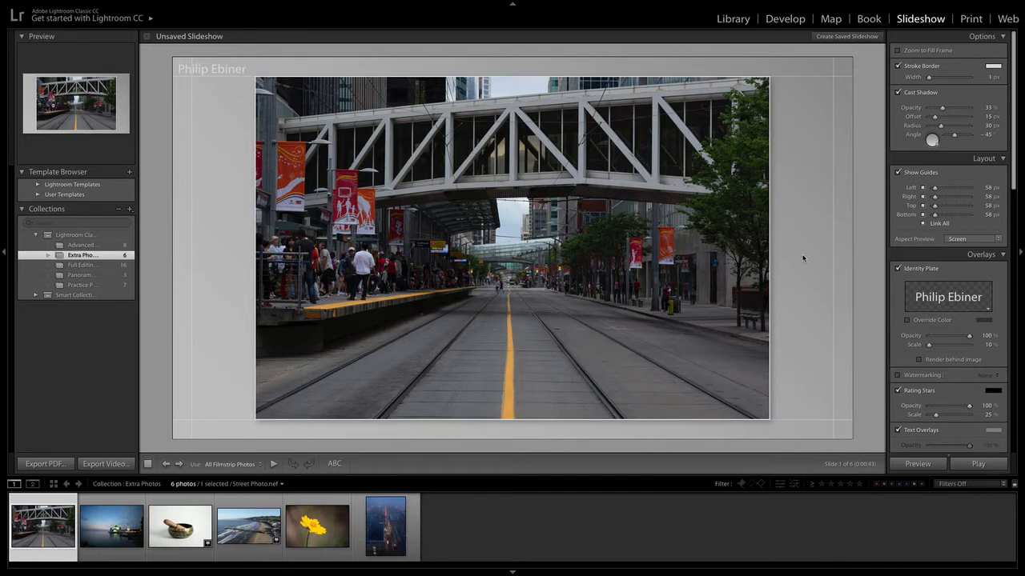
pyautogui.click(36, 184)
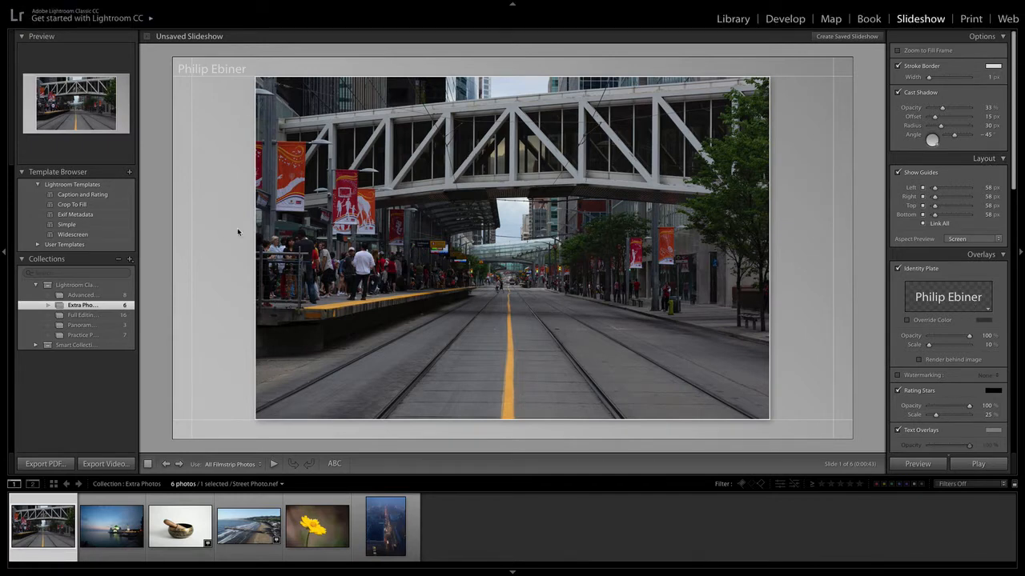
pyautogui.click(129, 172)
pyautogui.click(802, 263)
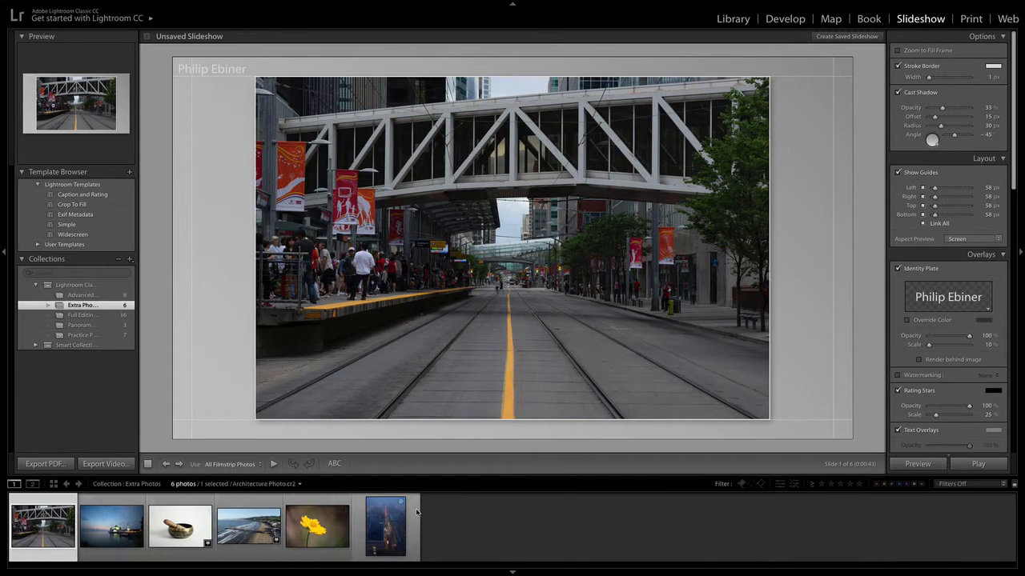
# Select the first three photos in the filmstrip and limit the slideshow to Selected Photos
pyautogui.click(234, 465)
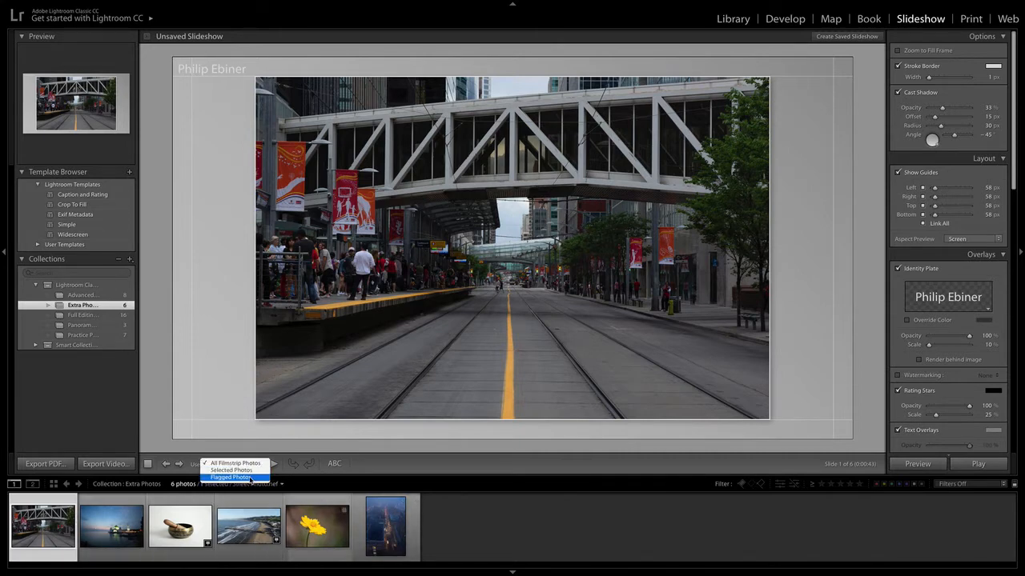
pyautogui.click(564, 531)
pyautogui.keyDown('shift'); pyautogui.click(180, 526); pyautogui.keyUp('shift')
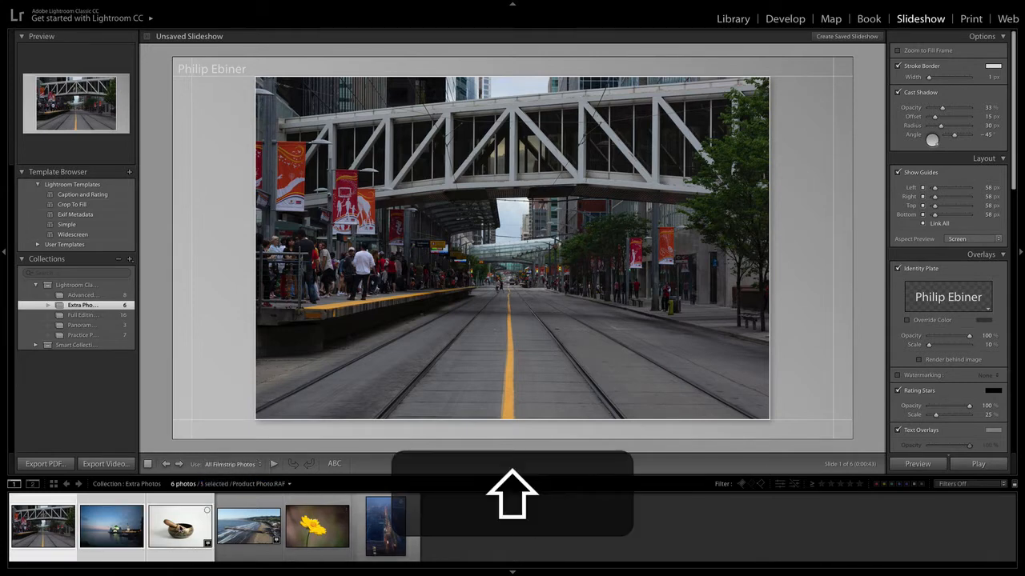
pyautogui.click(245, 466)
pyautogui.click(246, 471)
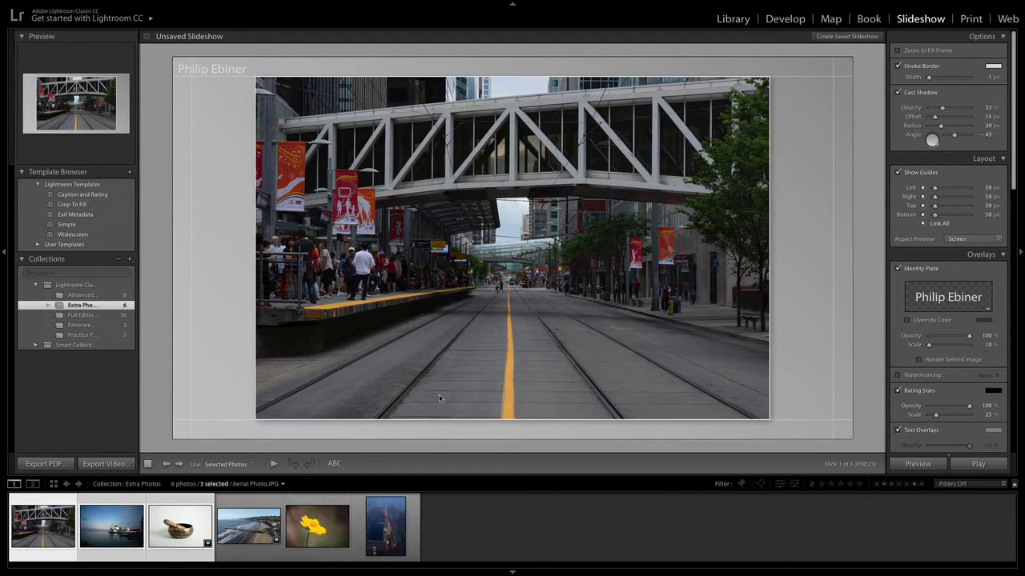
# Step through the three selected slides, then return the slideshow to All Filmstrip Photos with only the street photo selected
pyautogui.click(178, 464)
pyautogui.click(177, 464)
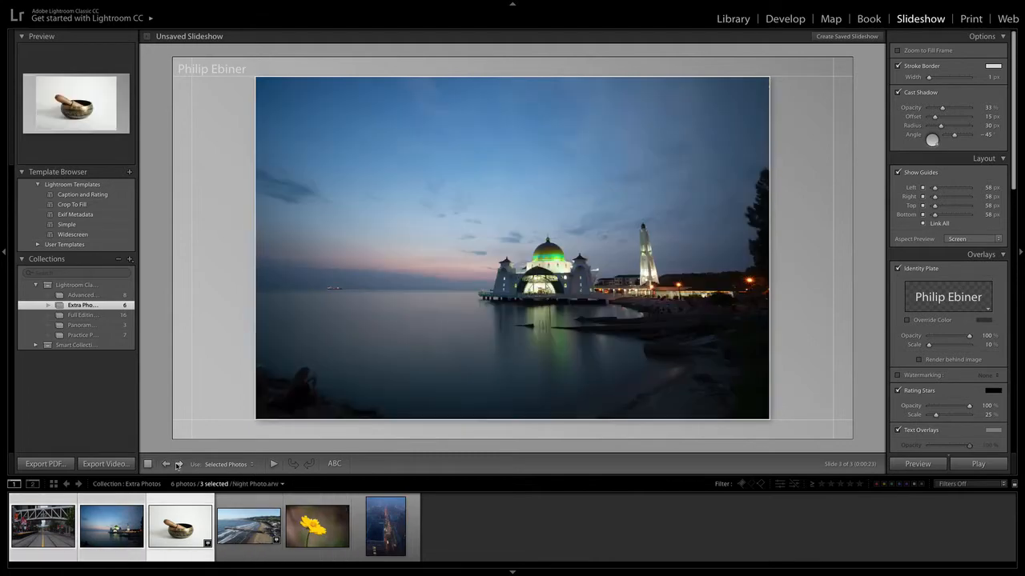
pyautogui.click(178, 464)
pyautogui.click(177, 464)
pyautogui.click(177, 464)
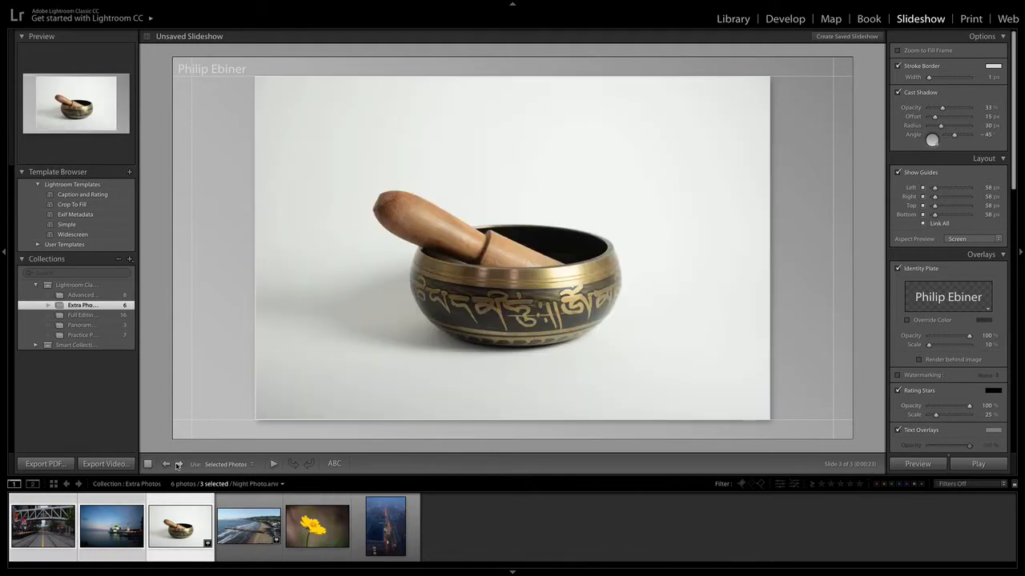
pyautogui.click(178, 464)
pyautogui.hotkey('ctrl', 'shift', 'd')
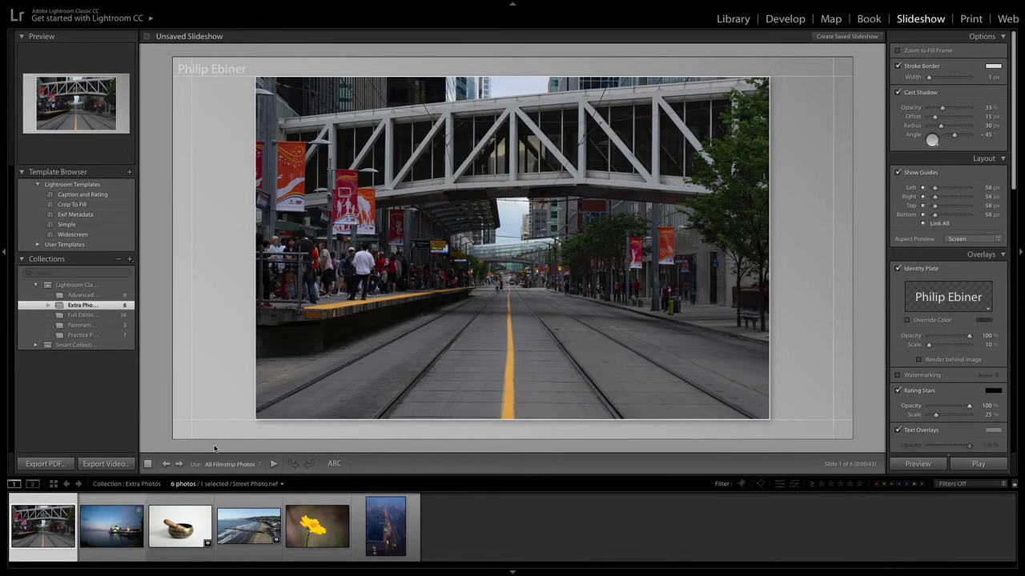
# Page forward through the slides as far as the aerial beach photo and go back to the first slide
pyautogui.click(178, 465)
pyautogui.click(177, 464)
pyautogui.click(178, 464)
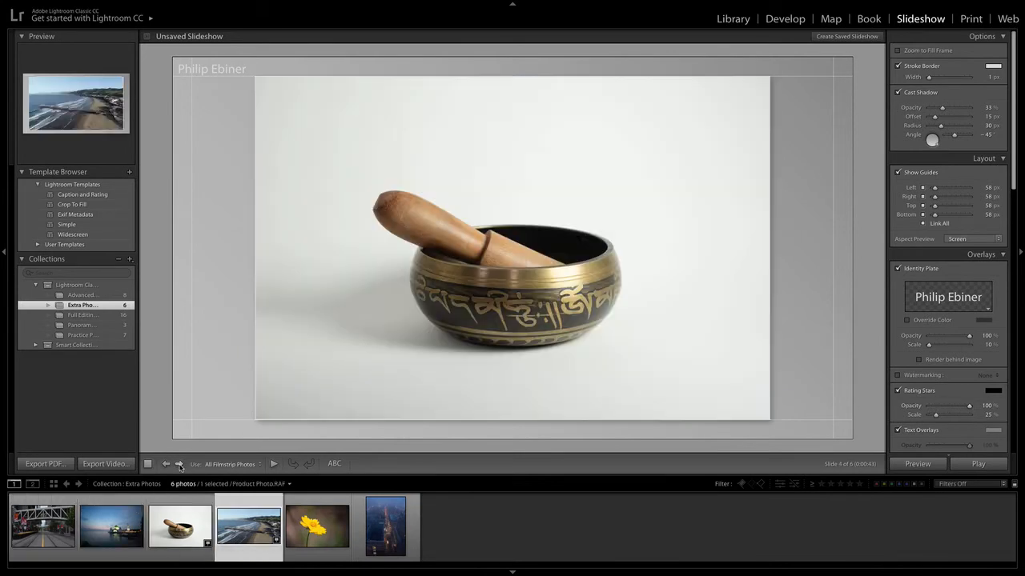
pyautogui.click(178, 464)
pyautogui.click(166, 464)
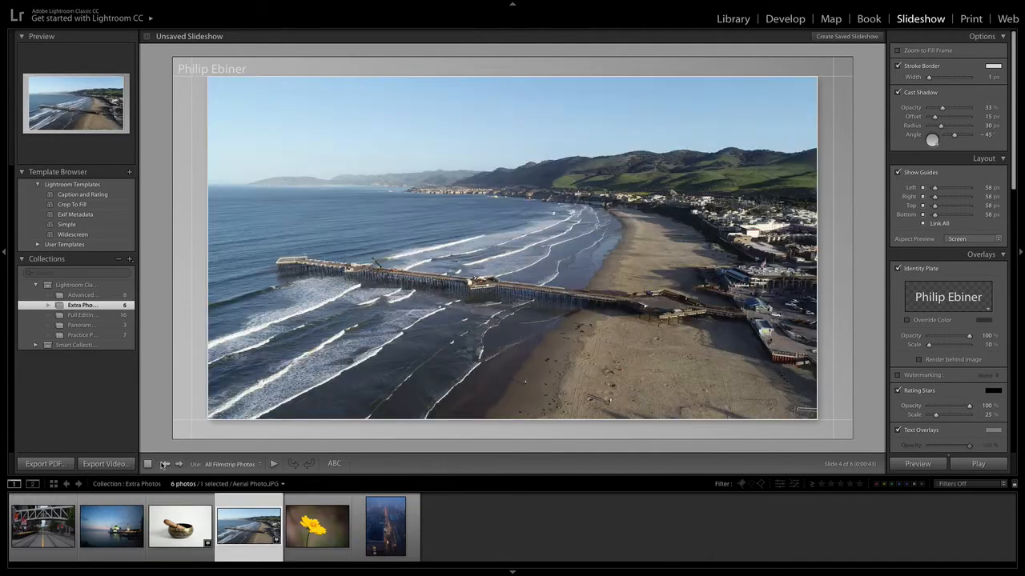
pyautogui.click(166, 464)
pyautogui.press('Left')
pyautogui.press('Left')
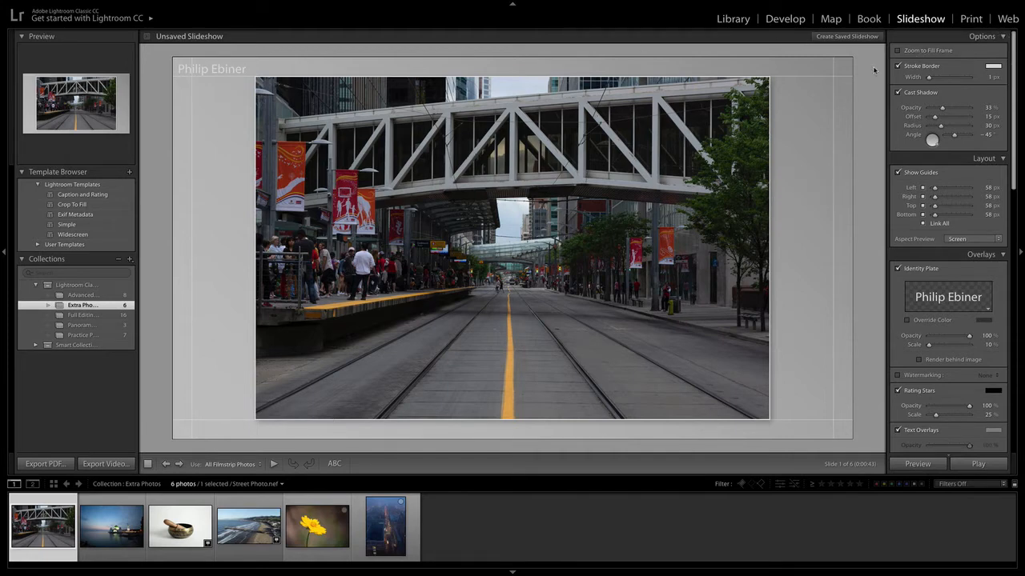
# Compare Zoom to Fill Frame on and off for the street photo and the vertical city photo, leaving it off
pyautogui.click(897, 50)
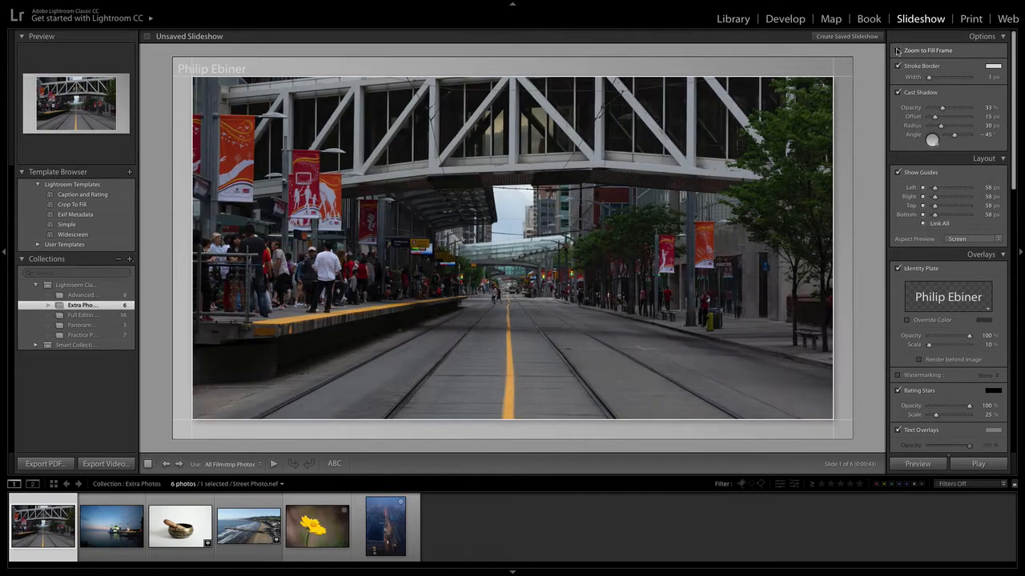
pyautogui.click(897, 50)
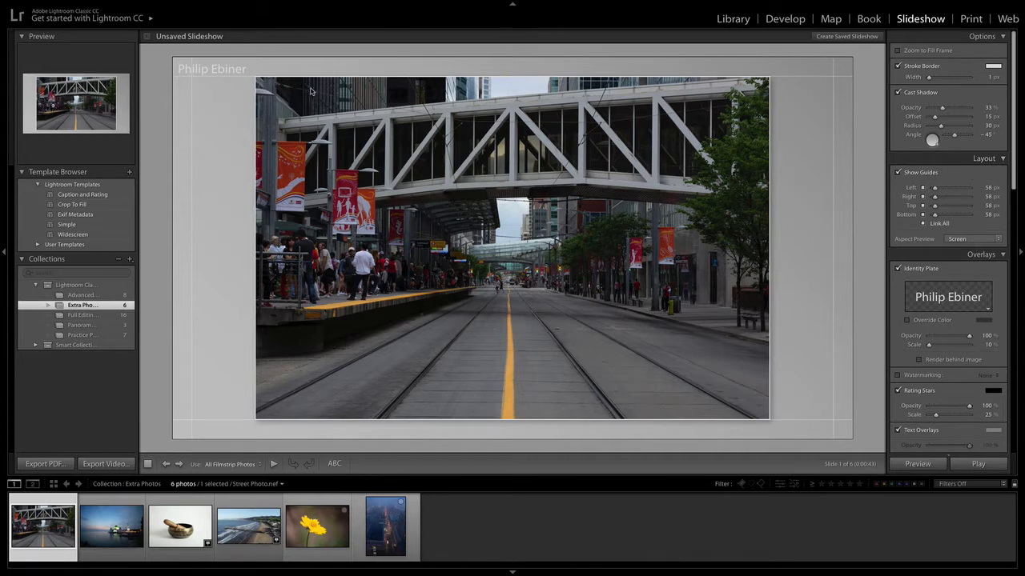
pyautogui.click(898, 50)
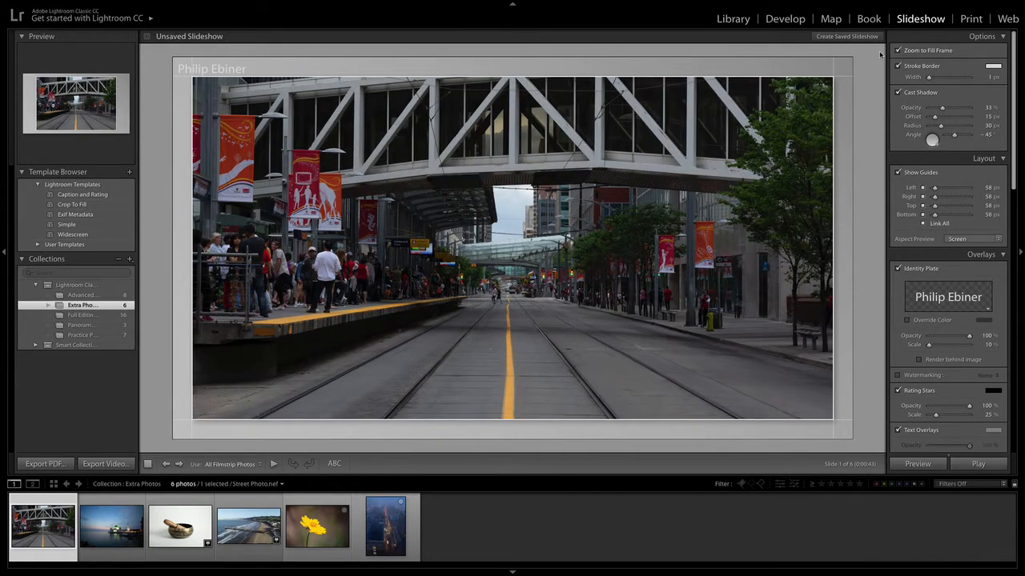
pyautogui.click(897, 51)
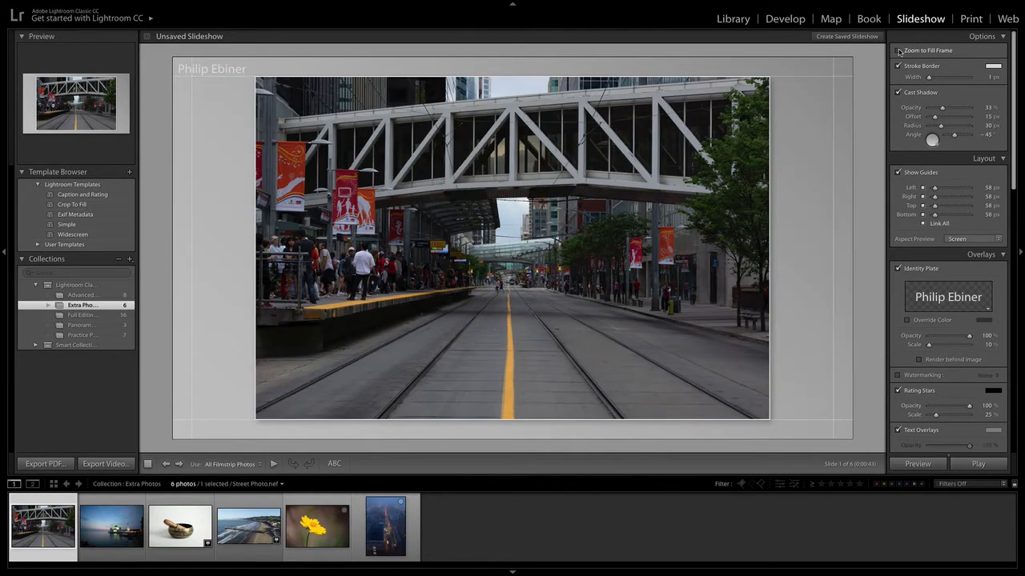
pyautogui.click(392, 544)
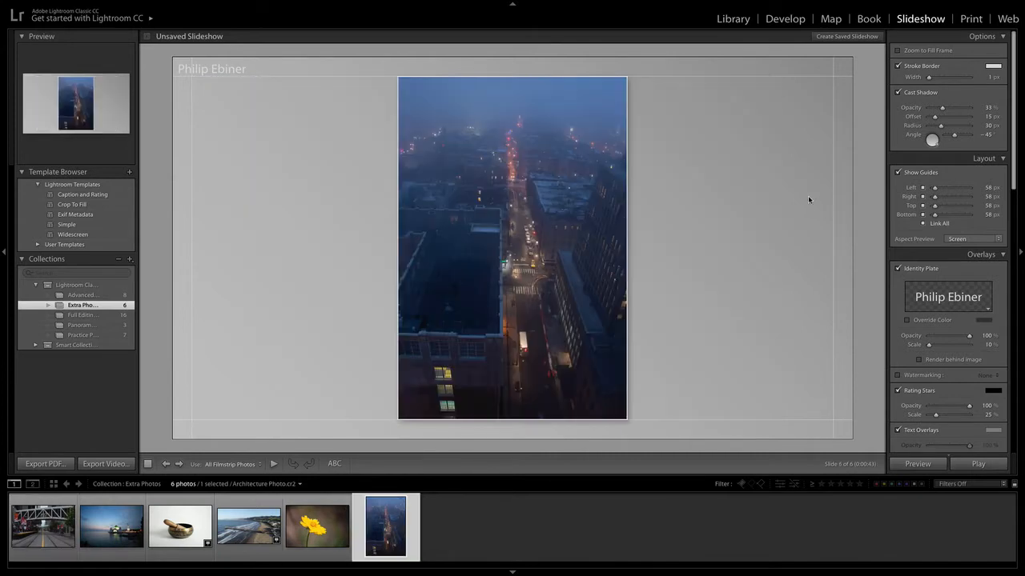
pyautogui.click(897, 51)
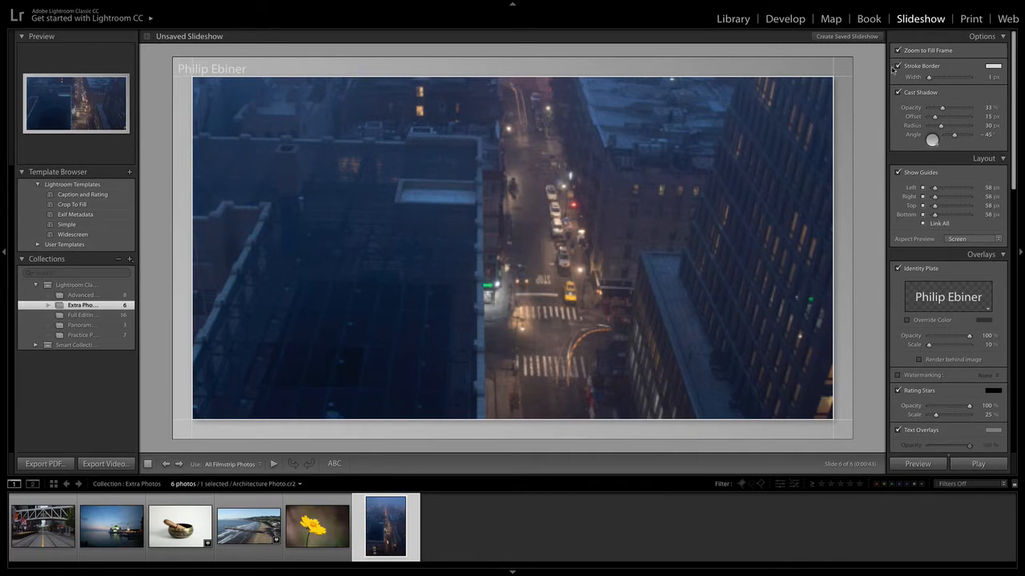
pyautogui.click(897, 50)
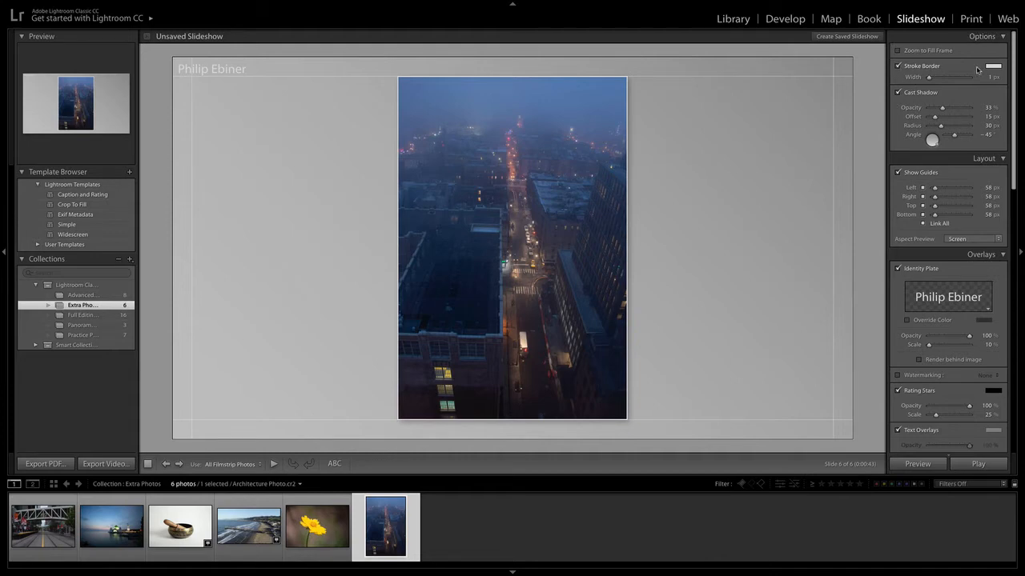
# Compare the slide with and without the Stroke Border, and leave the border turned off
pyautogui.click(897, 65)
pyautogui.click(897, 65)
pyautogui.click(898, 66)
pyautogui.click(898, 66)
pyautogui.click(899, 66)
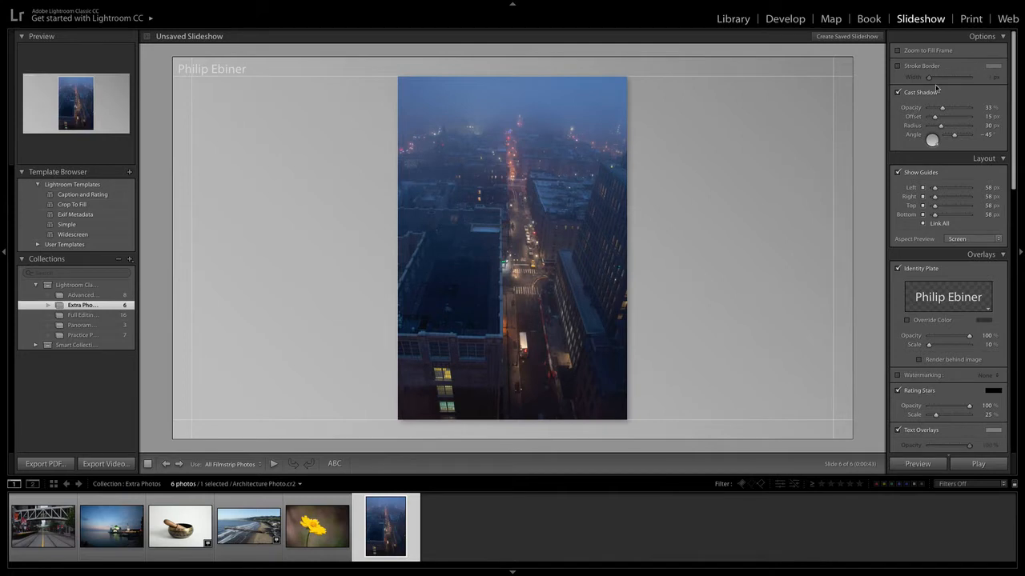
# Compare the slide with and without the Cast Shadow, and leave the shadow turned off
pyautogui.click(912, 94)
pyautogui.click(911, 95)
pyautogui.click(917, 93)
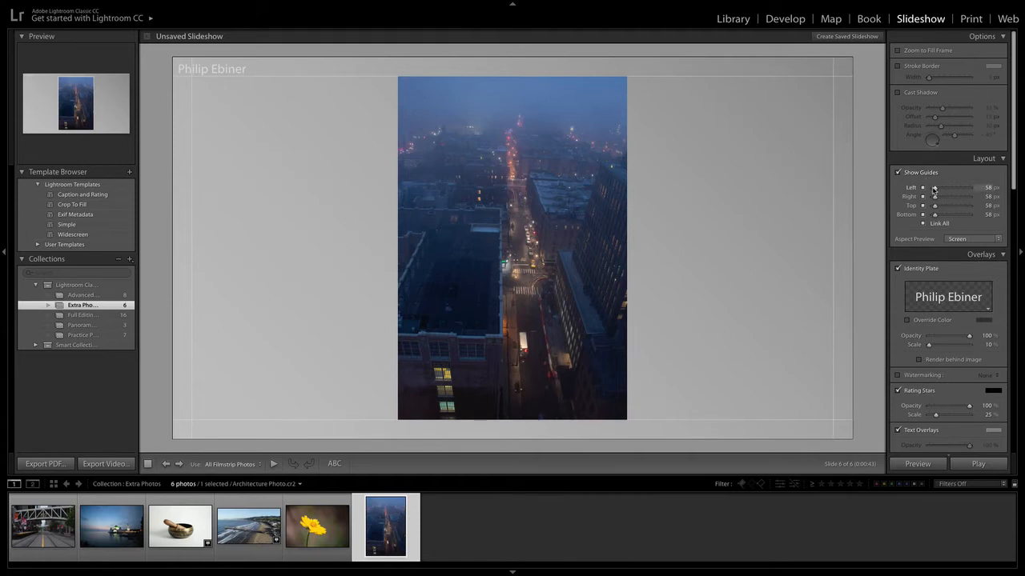
# Set all linked layout margins to 0 px and check the street, night and aerial beach slides
pyautogui.moveTo(934, 189); pyautogui.dragTo(910, 193)
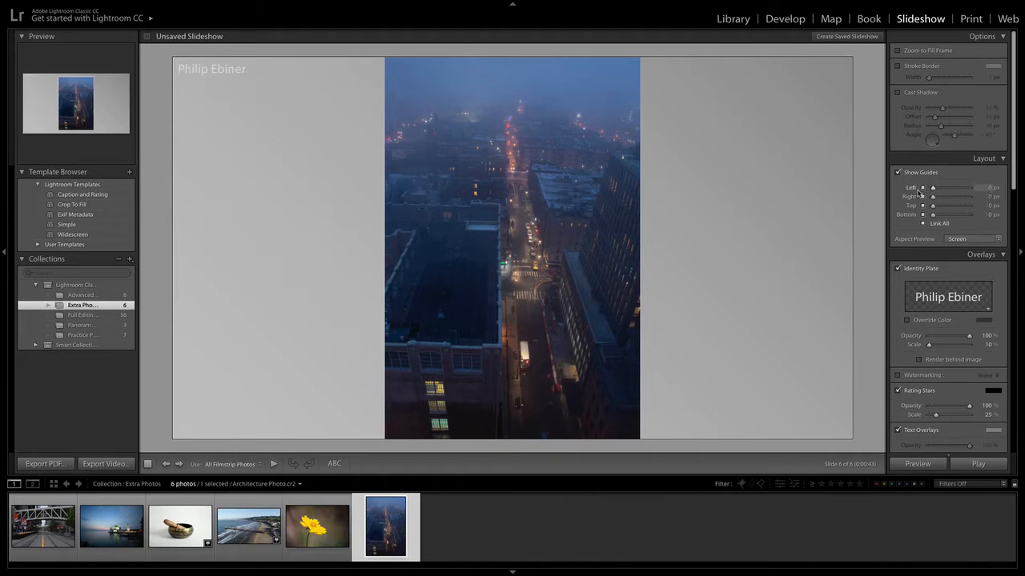
pyautogui.click(35, 534)
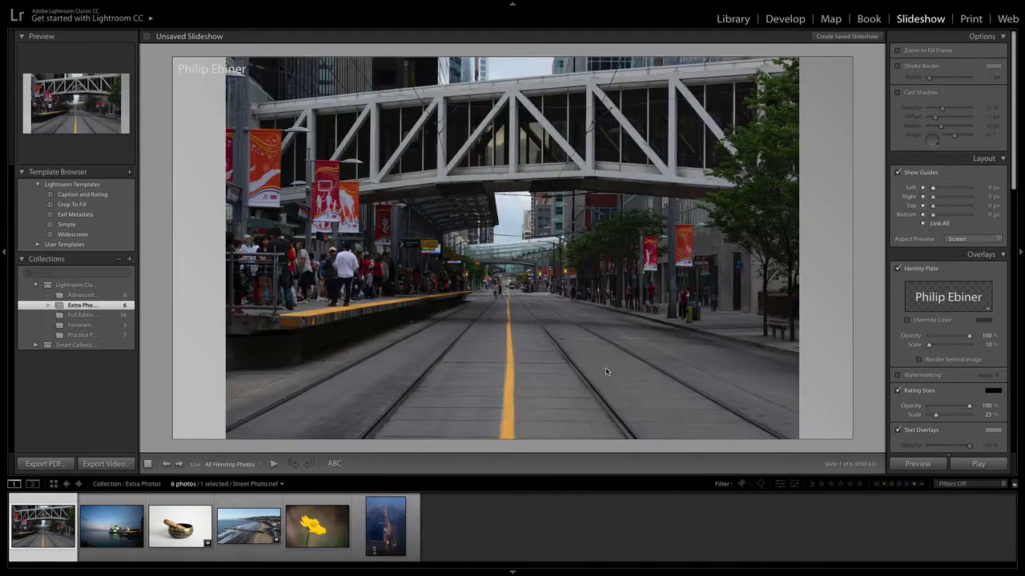
pyautogui.click(95, 537)
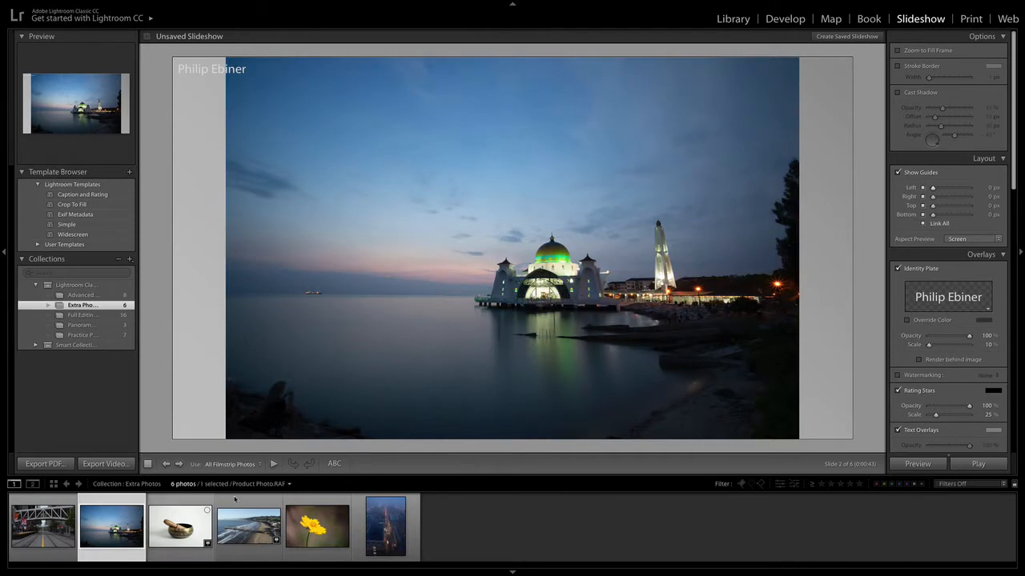
pyautogui.click(243, 543)
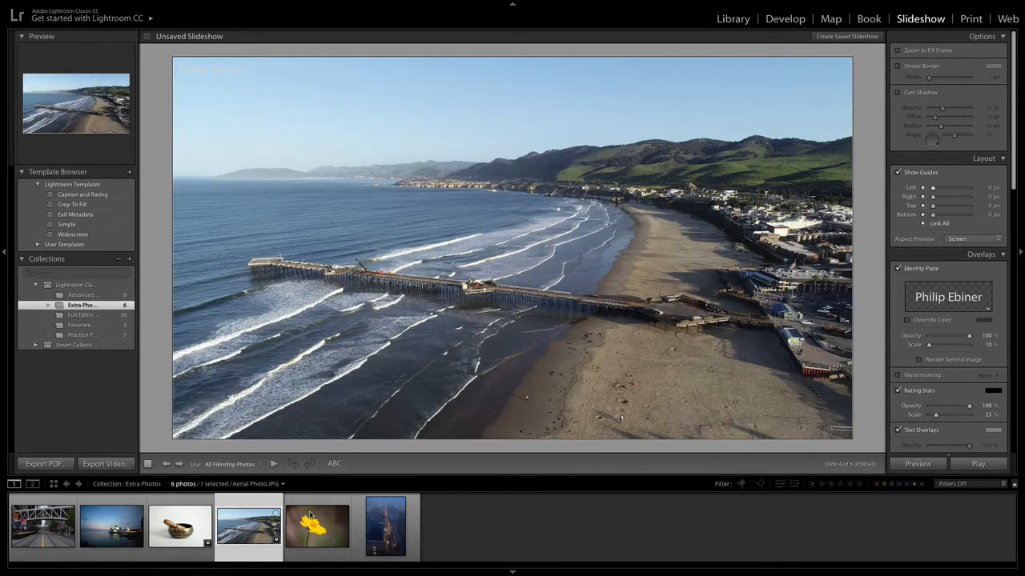
# Preview the slide layout at a 4:3 aspect ratio and return the aspect preview to Screen
pyautogui.click(954, 242)
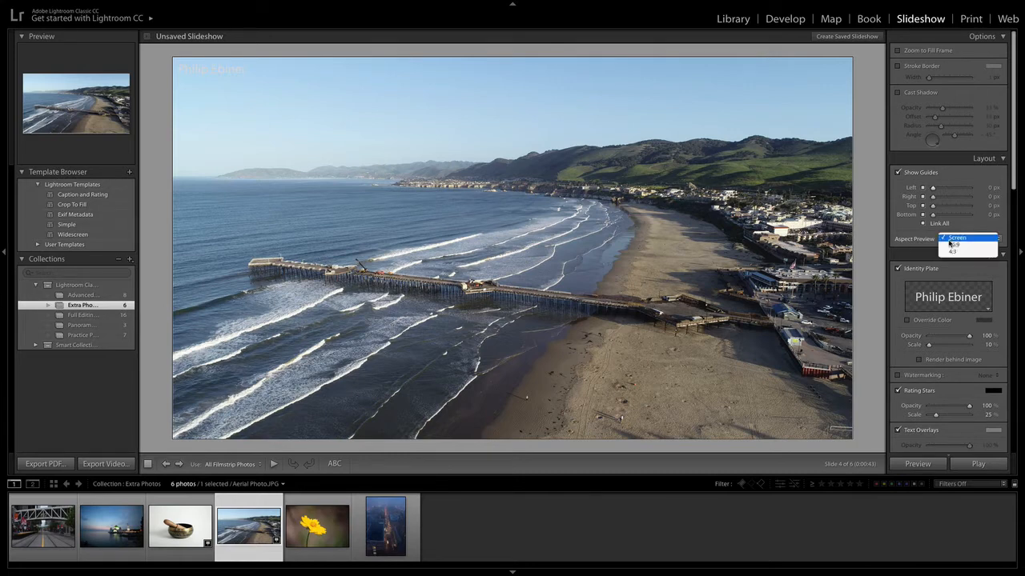
pyautogui.click(961, 251)
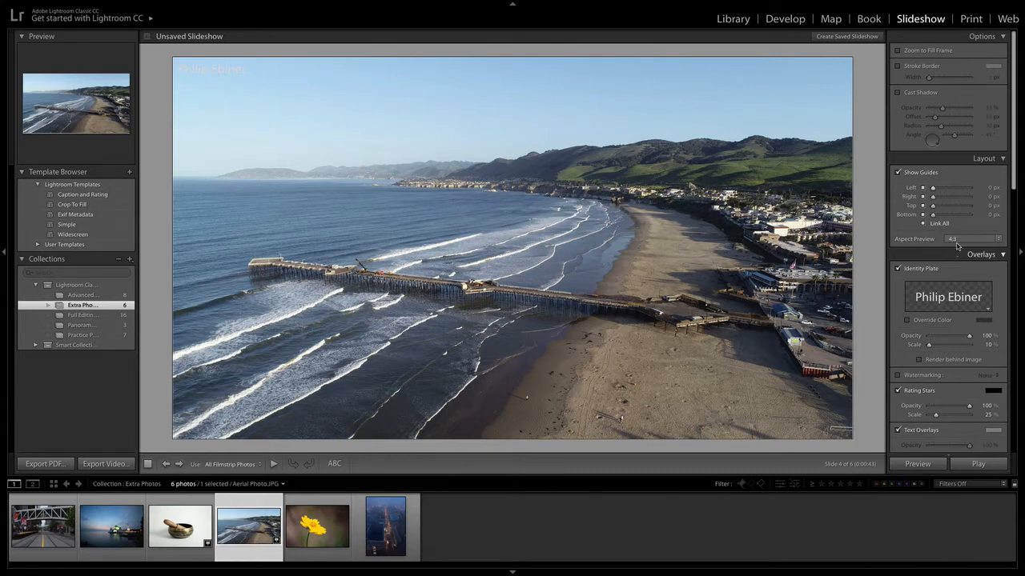
pyautogui.click(964, 241)
pyautogui.click(961, 230)
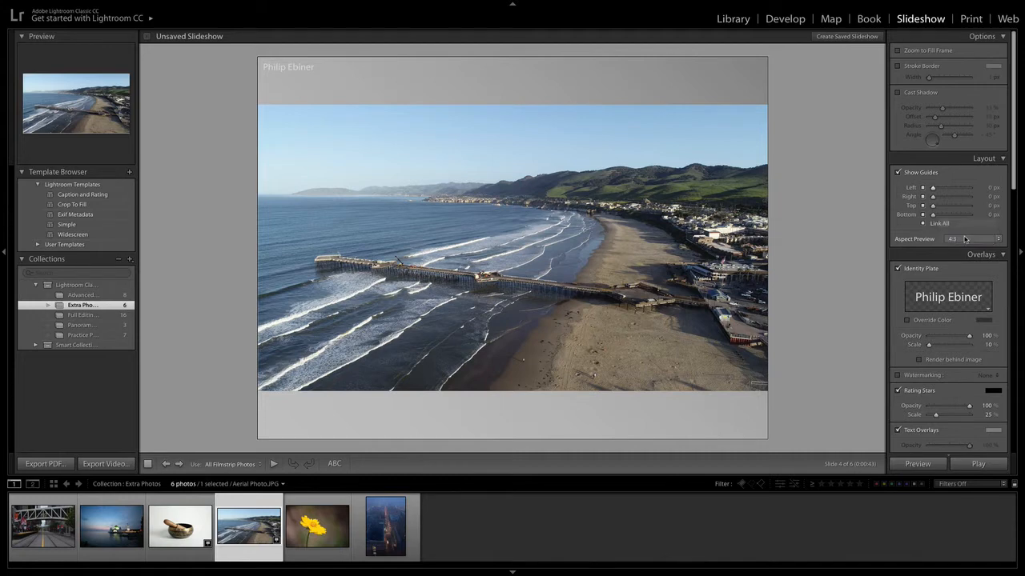
pyautogui.click(964, 239)
pyautogui.click(969, 232)
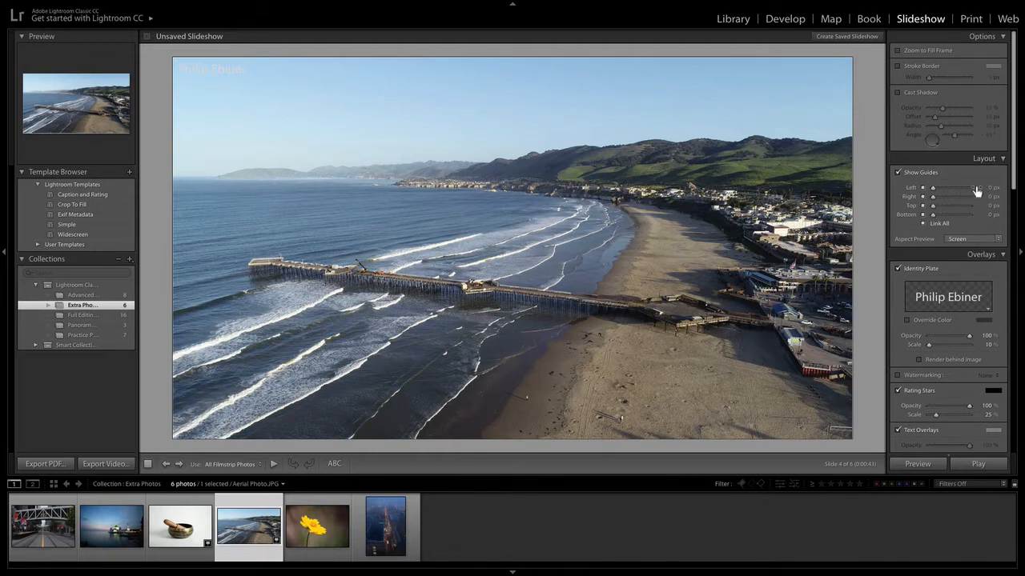
# Set all linked layout margins to 72 px
pyautogui.moveTo(933, 187); pyautogui.dragTo(937, 192)
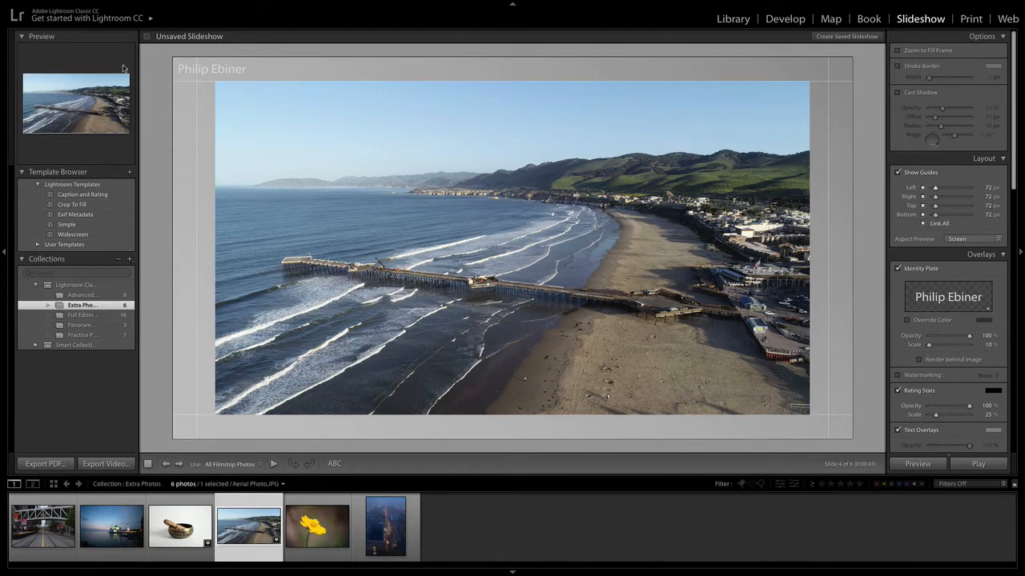
# Compare the slide with and without the Identity Plate overlay, leaving the overlay turned on
pyautogui.scroll(-1, 964, 271)
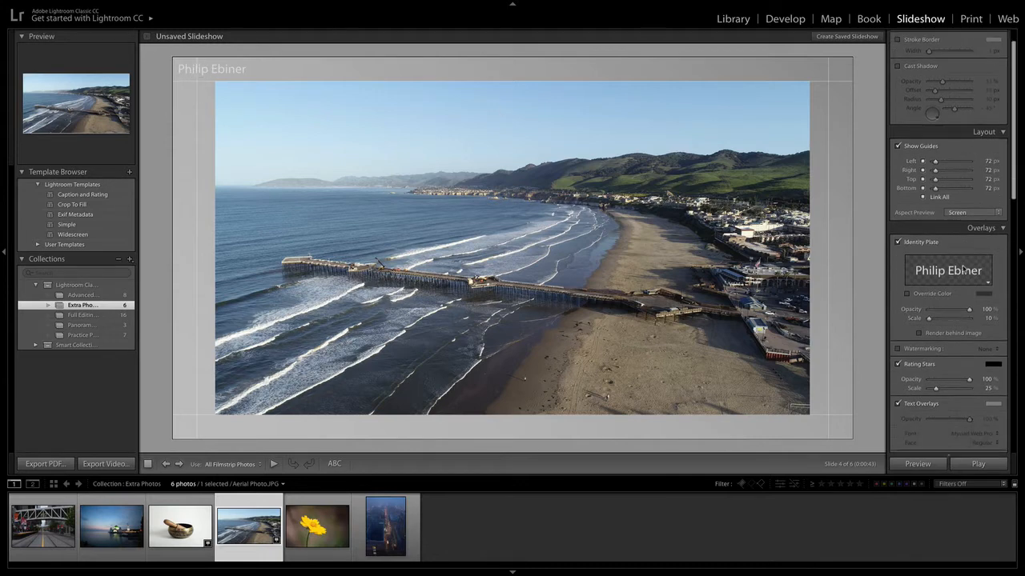
pyautogui.click(898, 242)
pyautogui.click(898, 242)
pyautogui.click(924, 244)
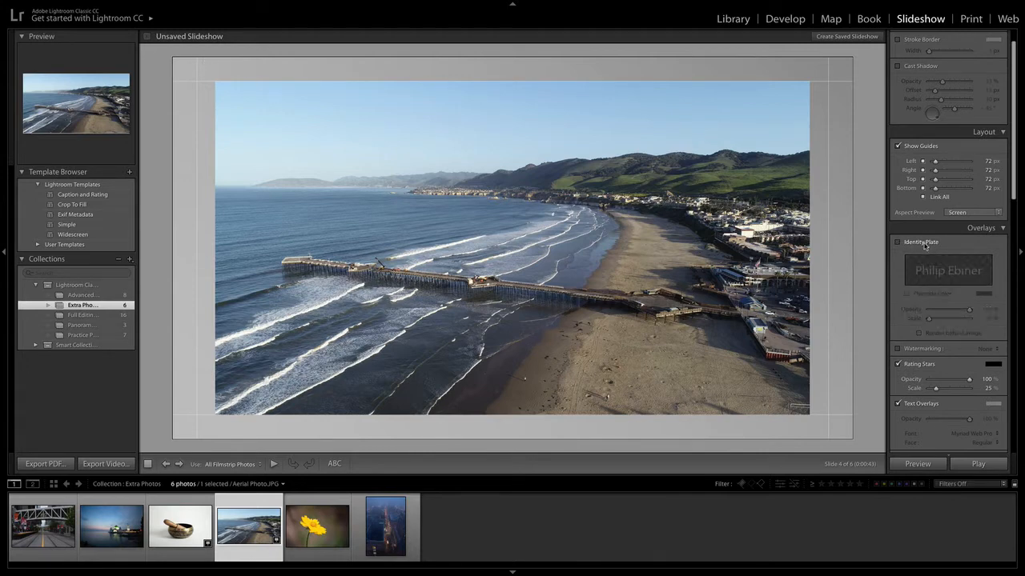
pyautogui.click(924, 243)
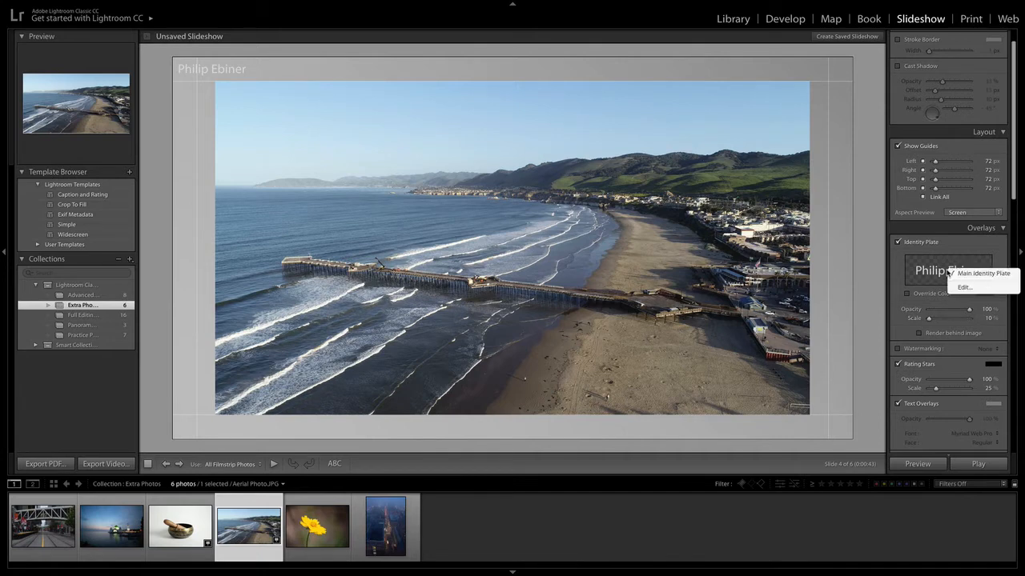
# Examine the styled text options in the Identity Plate editor and close it without changes
pyautogui.click(987, 285)
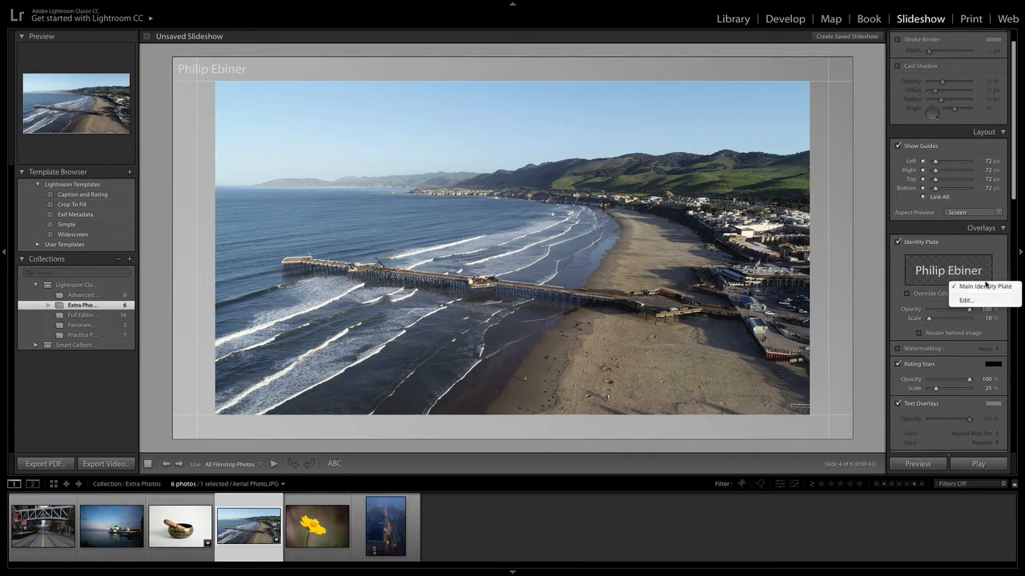
pyautogui.click(975, 297)
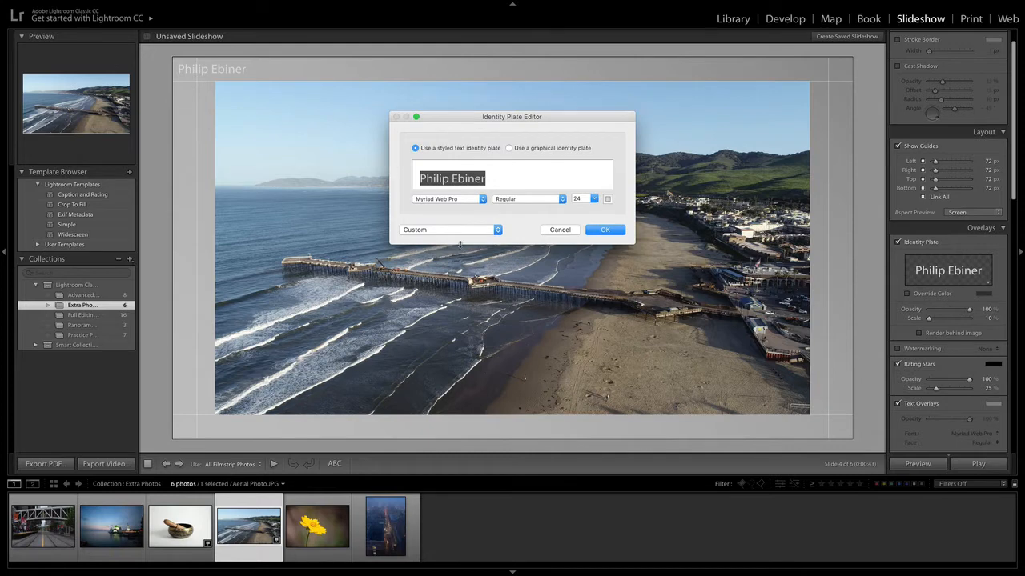
pyautogui.click(560, 230)
# Try the VSO Logo watermark on the aerial beach slide and turn watermarking off again
pyautogui.scroll(-3, 991, 240)
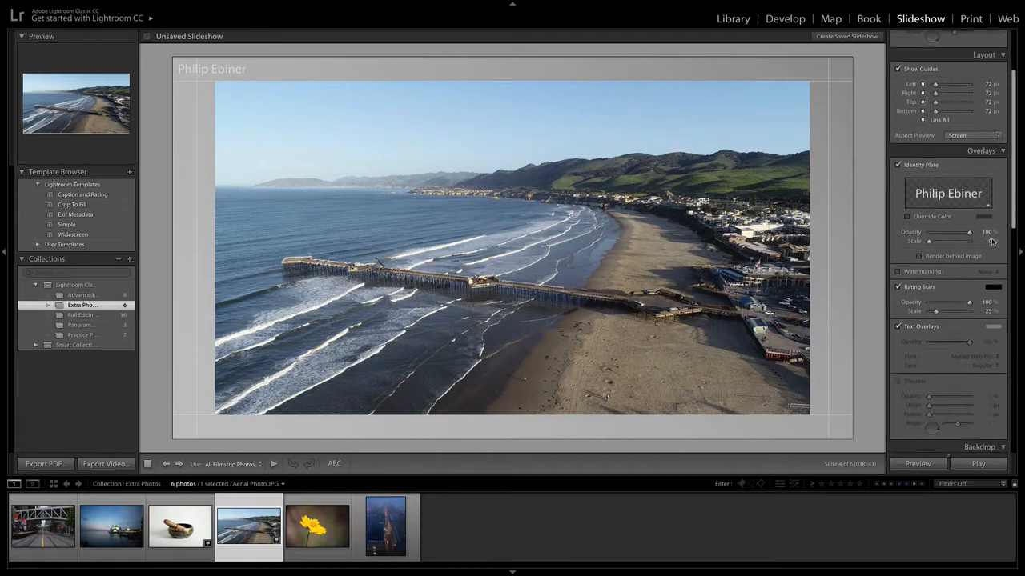
pyautogui.click(933, 273)
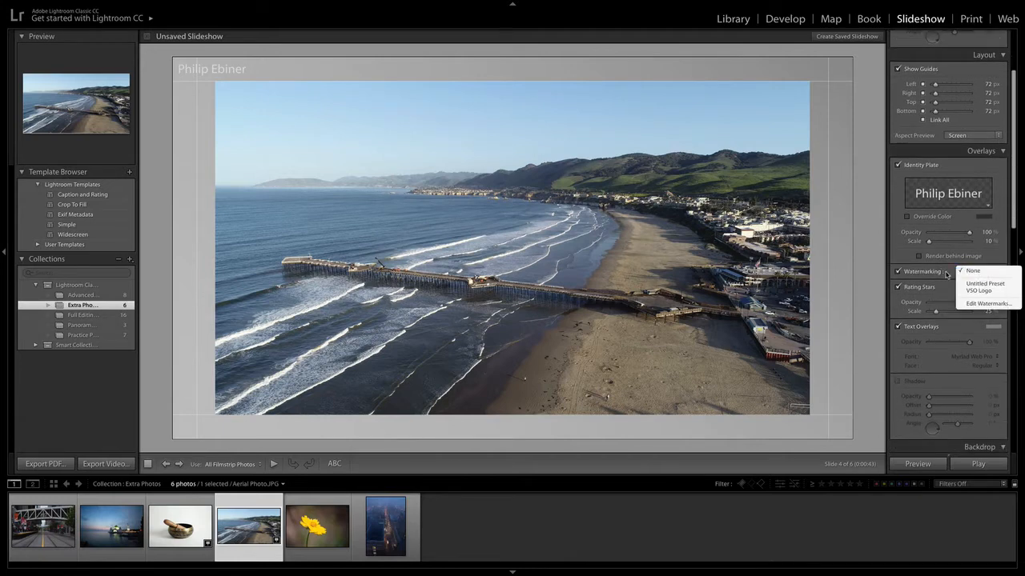
pyautogui.click(949, 273)
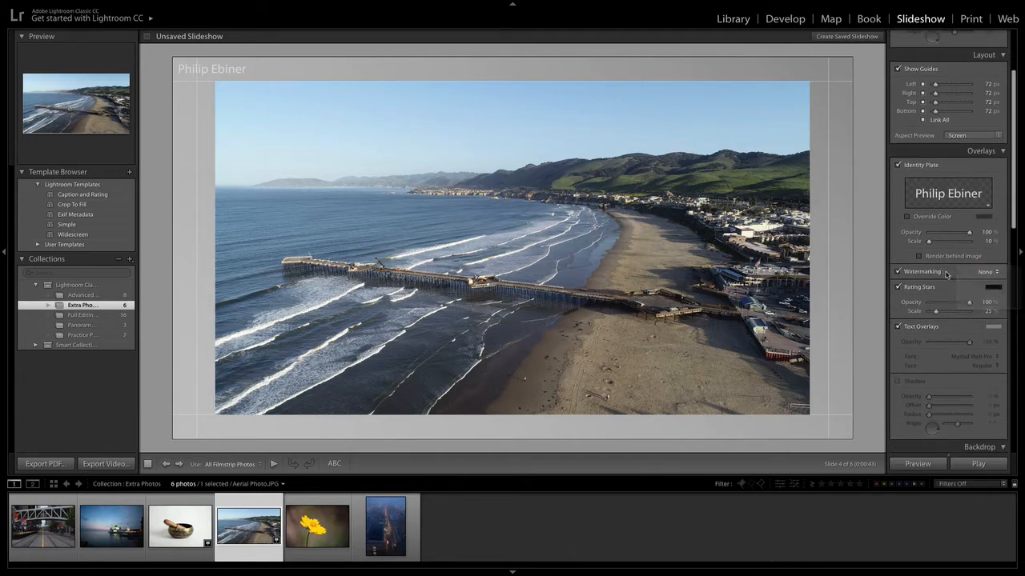
pyautogui.click(993, 273)
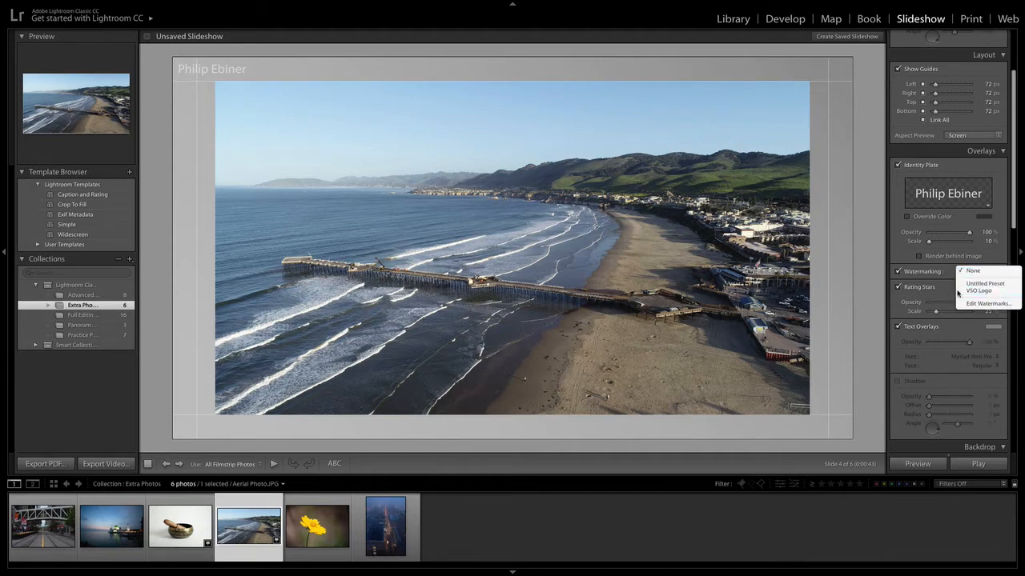
pyautogui.click(979, 291)
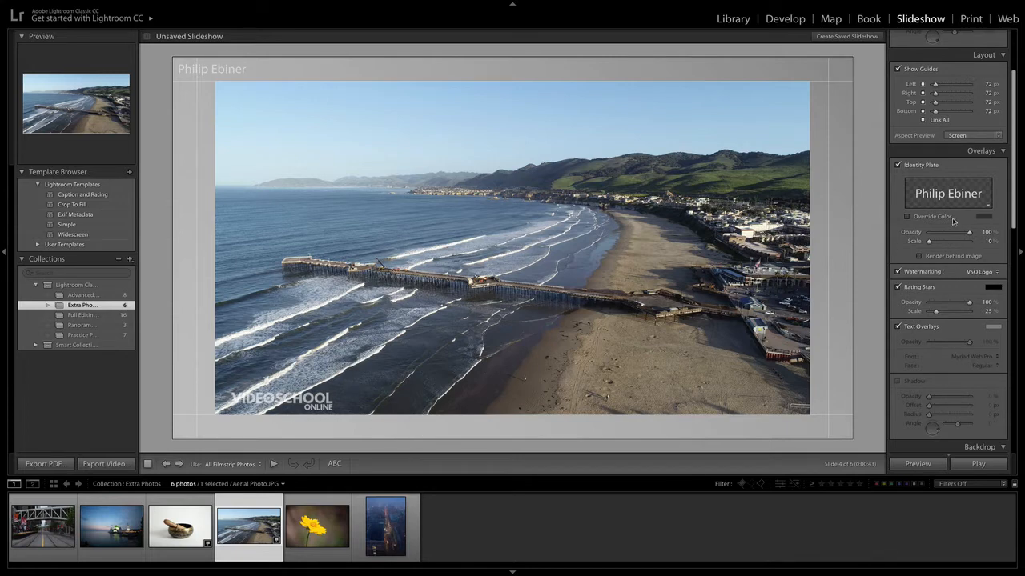
pyautogui.click(980, 272)
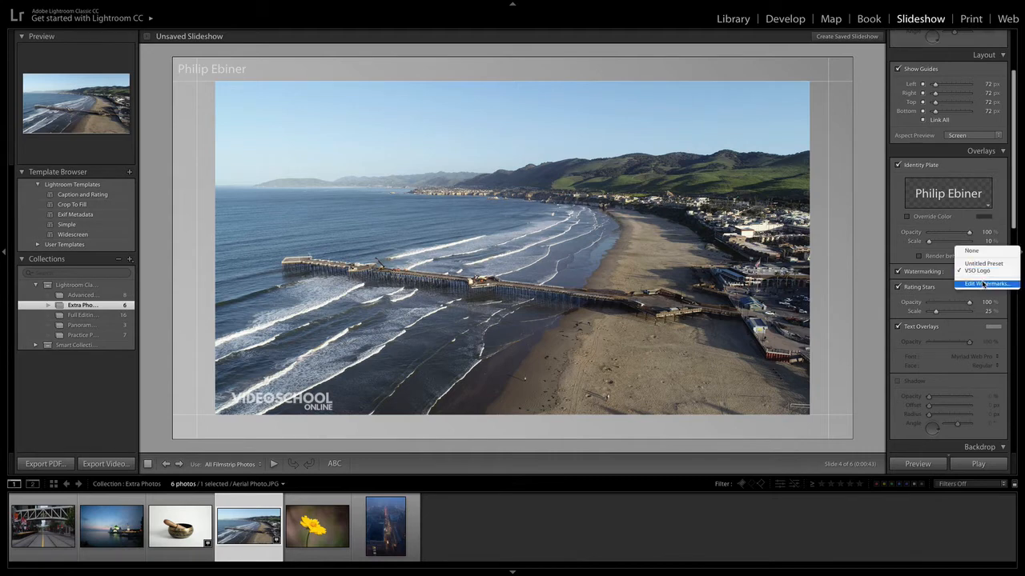
pyautogui.click(913, 277)
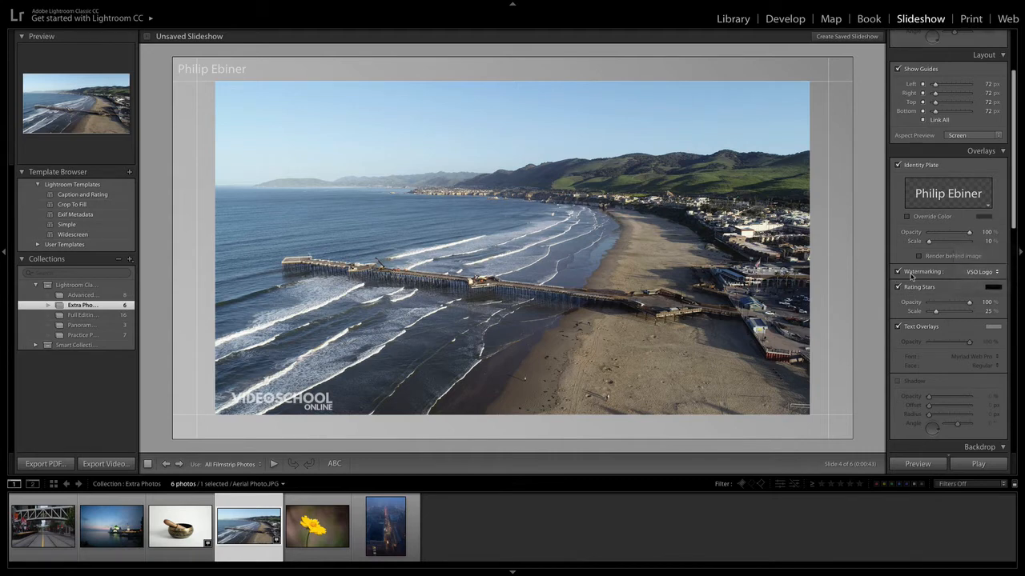
pyautogui.click(923, 272)
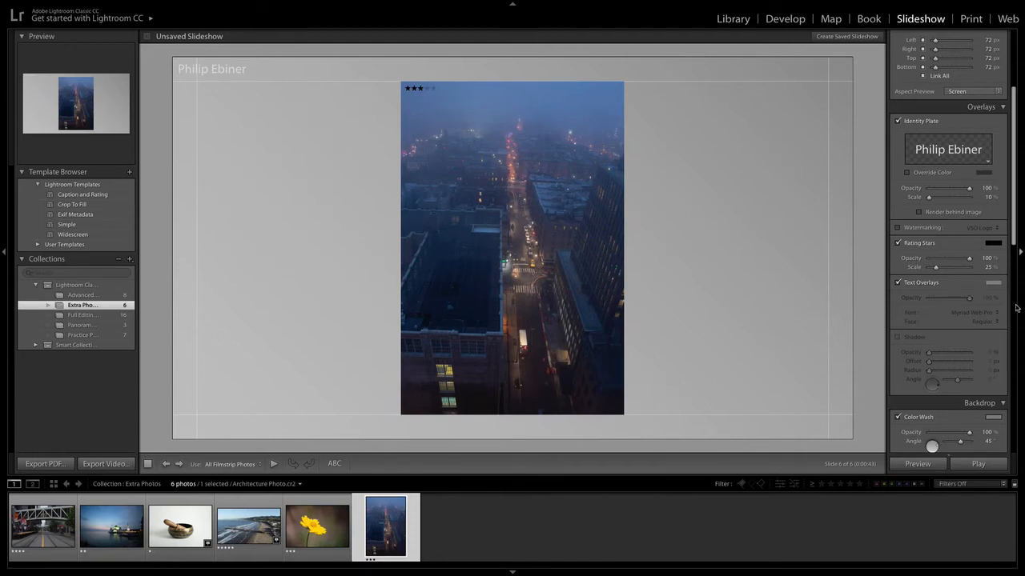
# Compare the night city and aerial beach slides with and without rating stars, leaving the Rating Stars overlay turned off
pyautogui.click(929, 243)
pyautogui.click(930, 244)
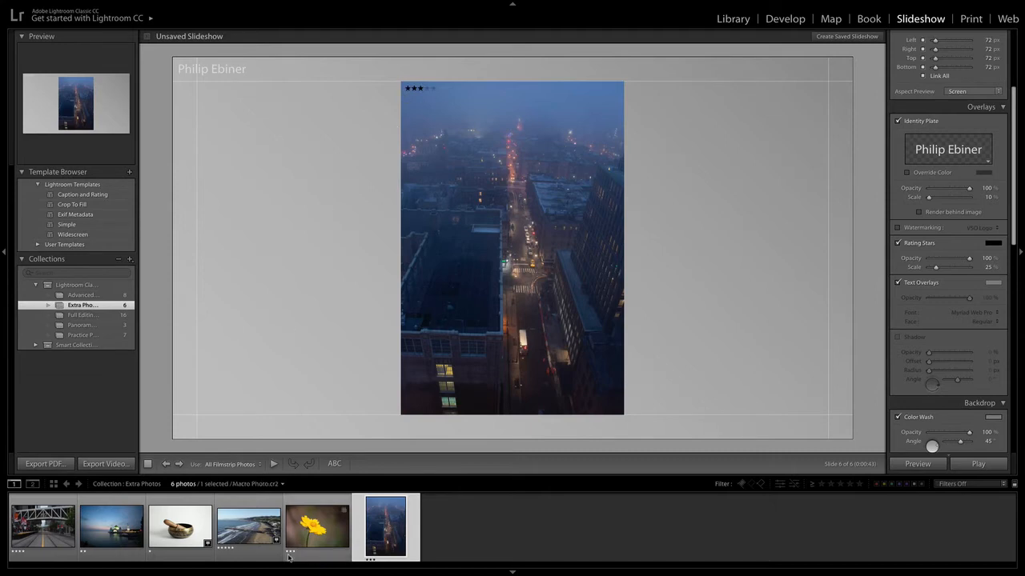
pyautogui.click(233, 532)
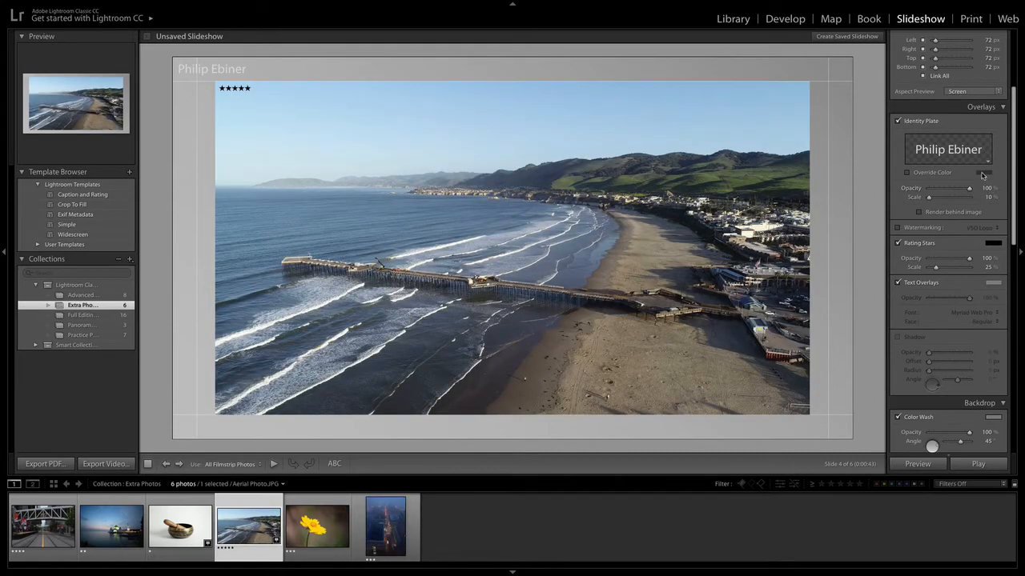
pyautogui.click(921, 242)
pyautogui.click(922, 243)
pyautogui.click(922, 243)
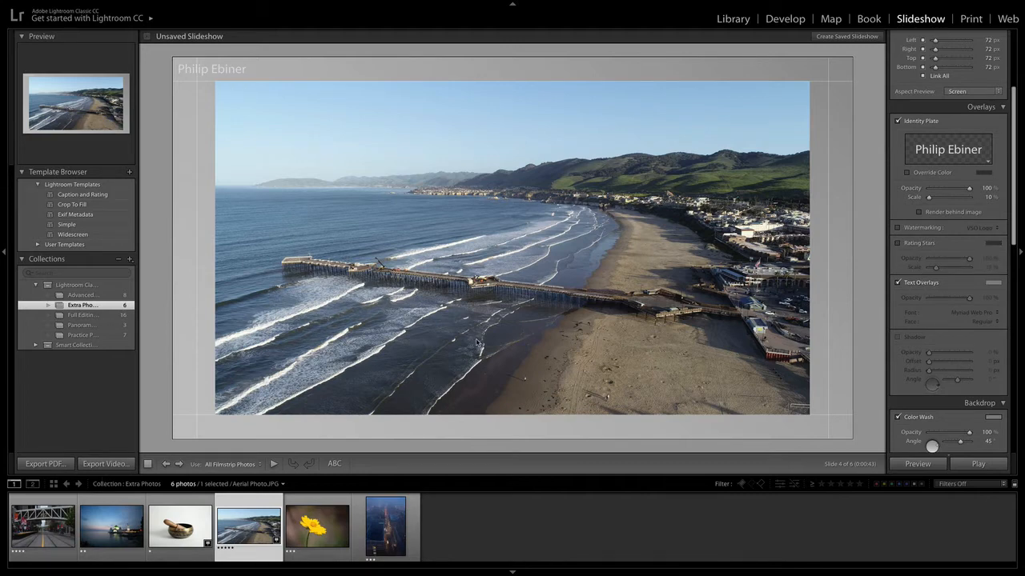
# Add a custom text overlay reading "Pismo Beach" to the aerial beach slide
pyautogui.click(335, 464)
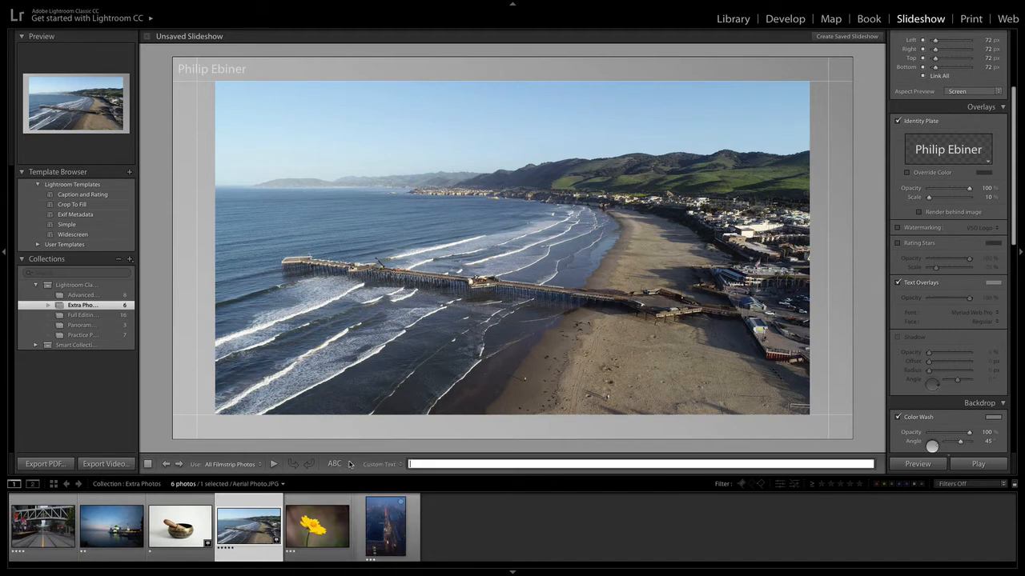
pyautogui.write('I')
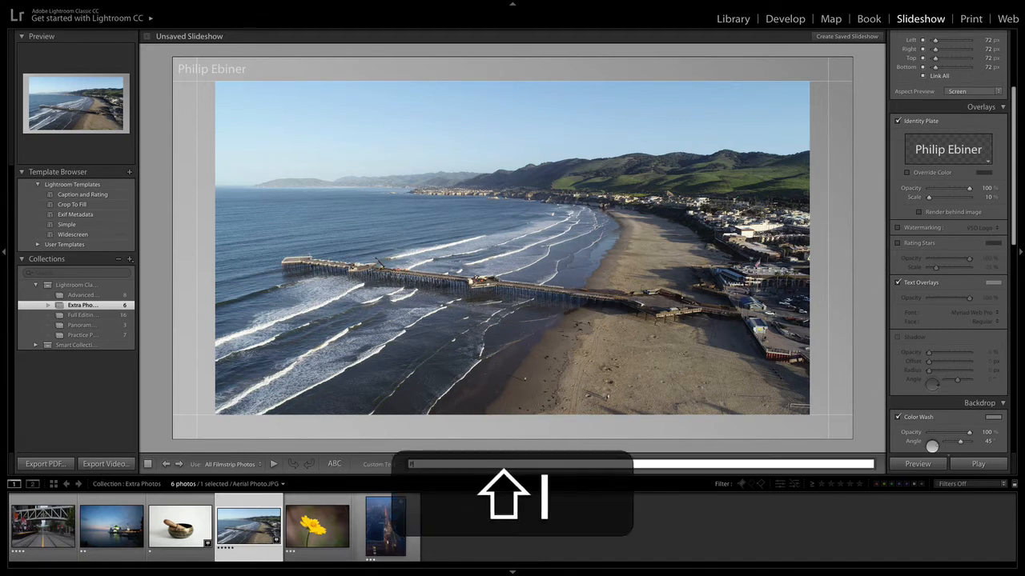
pyautogui.press('BackSpace')
pyautogui.write('Pismo Beach')
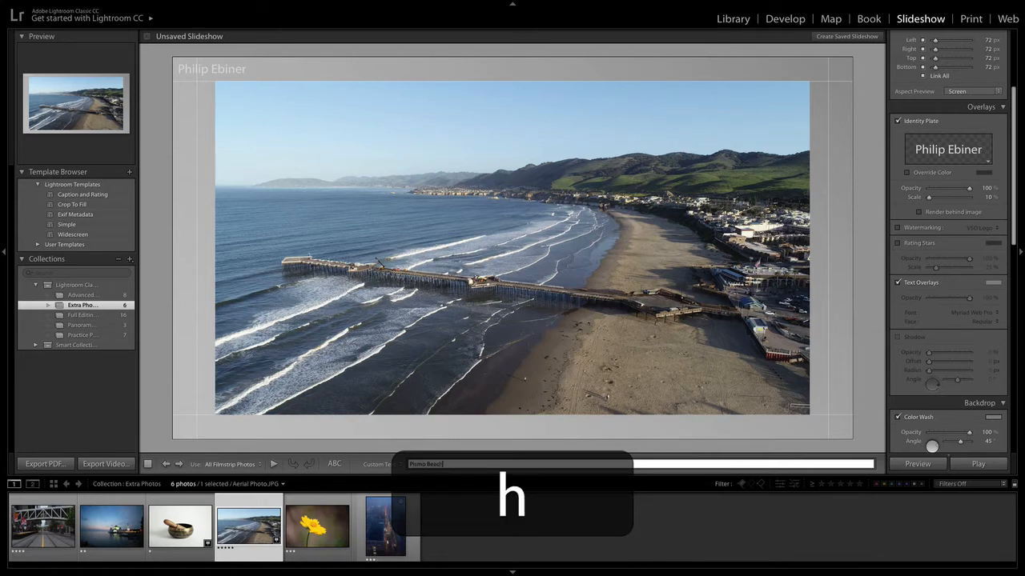
pyautogui.press('Tab')
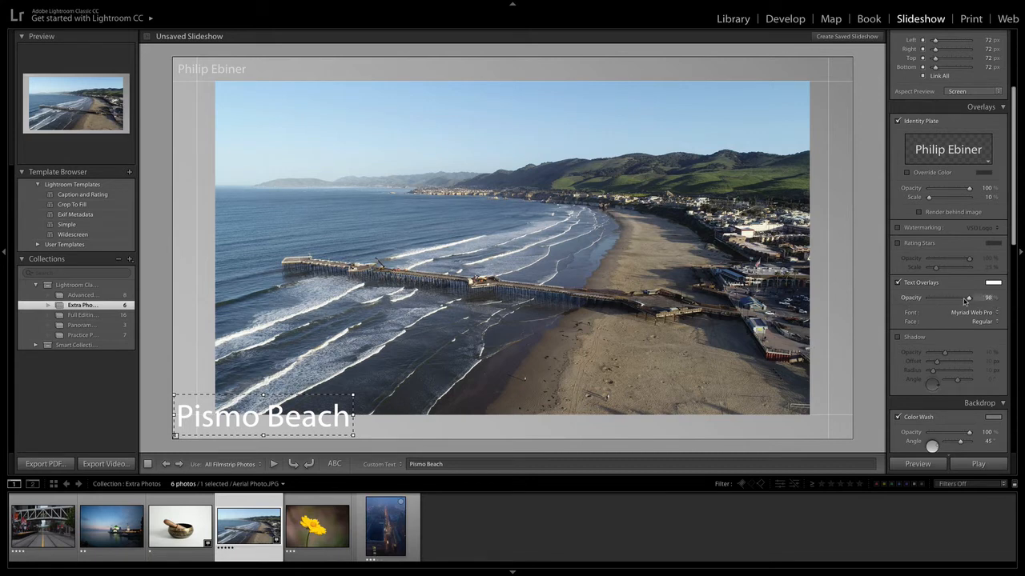
# Set the Pismo Beach text's opacity to 49% and compare the slide with and without text overlays, leaving them turned on
pyautogui.moveTo(967, 300)
pyautogui.mouseDown()
pyautogui.moveTo(949, 302)
pyautogui.moveTo(983, 298)
pyautogui.moveTo(948, 298)
pyautogui.mouseUp()
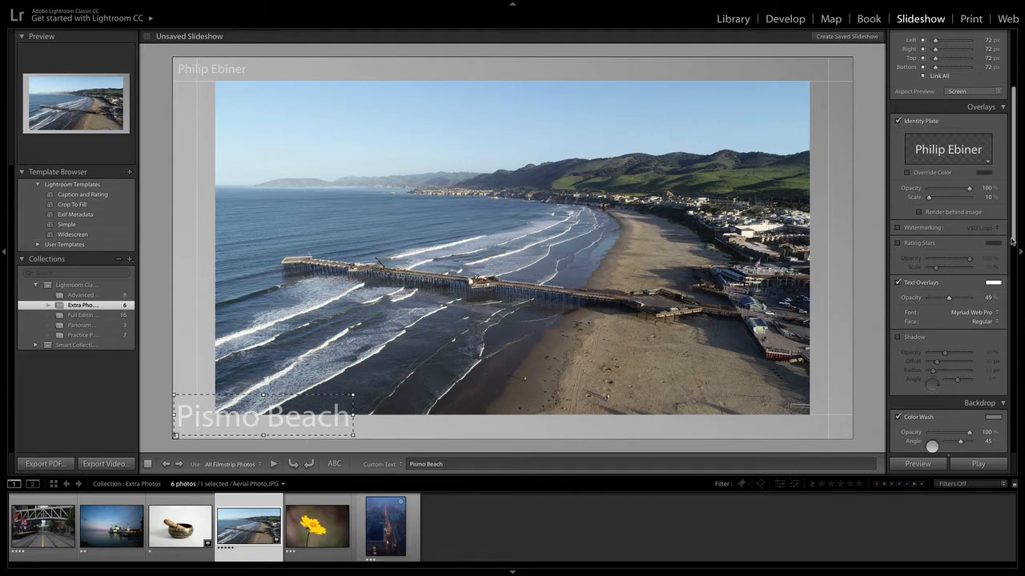
pyautogui.scroll(-1, 953, 308)
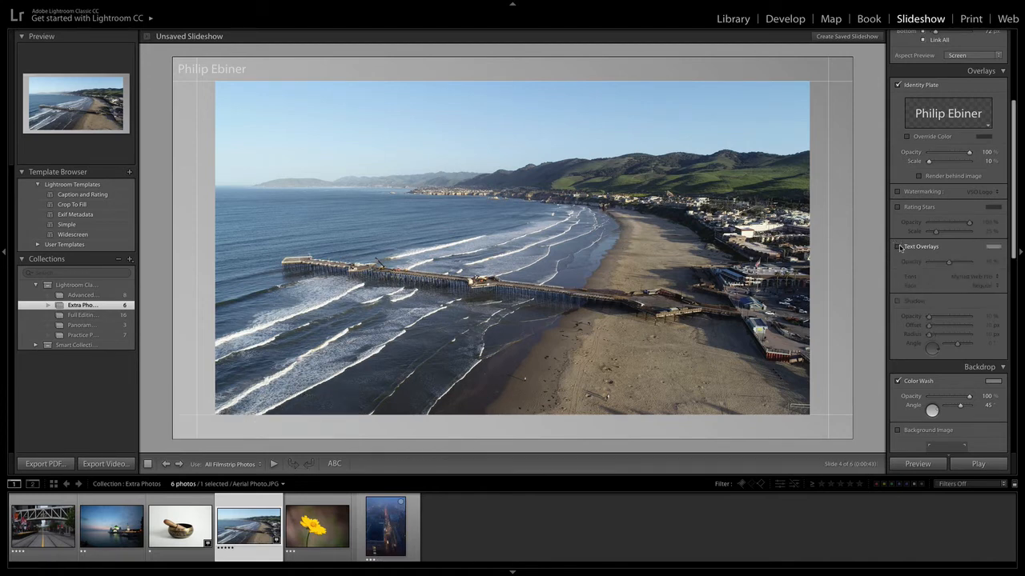
pyautogui.click(898, 248)
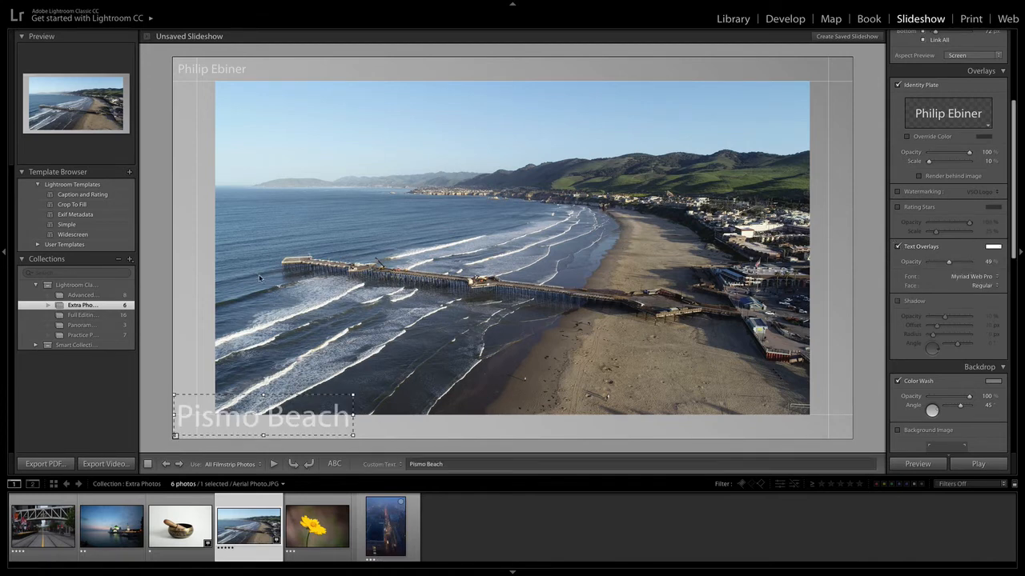
# Move the Pismo Beach text onto the sand in the photo's lower-right corner and enlarge it slightly
pyautogui.moveTo(300, 423); pyautogui.dragTo(748, 391)
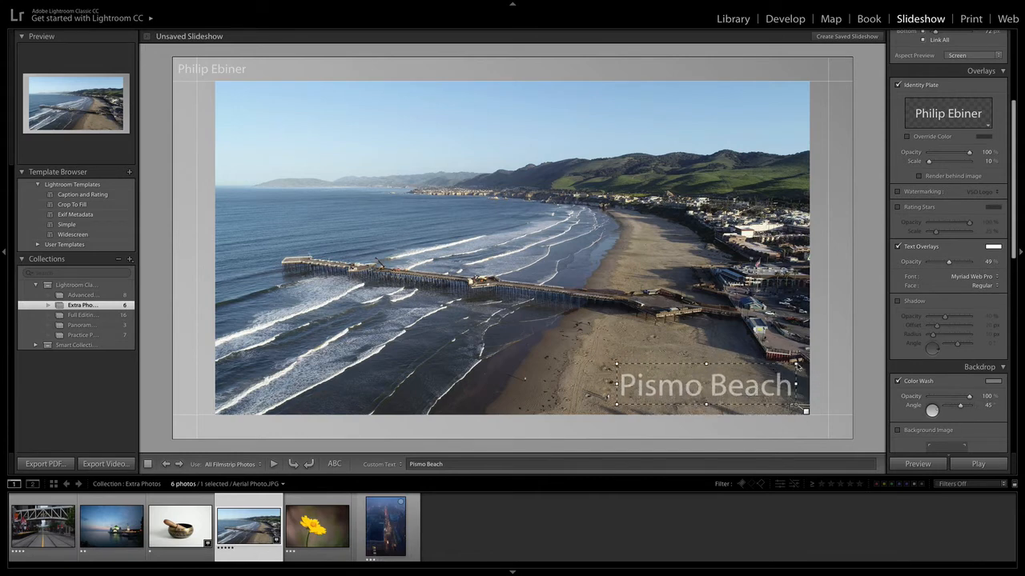
pyautogui.moveTo(798, 367); pyautogui.dragTo(817, 349)
pyautogui.moveTo(777, 384)
pyautogui.mouseDown()
pyautogui.moveTo(757, 383)
pyautogui.moveTo(785, 402)
pyautogui.moveTo(763, 385)
pyautogui.mouseUp()
# Try light grey, purple and other tints for the backdrop's Color Wash and settle on white
pyautogui.scroll(-4, 960, 240)
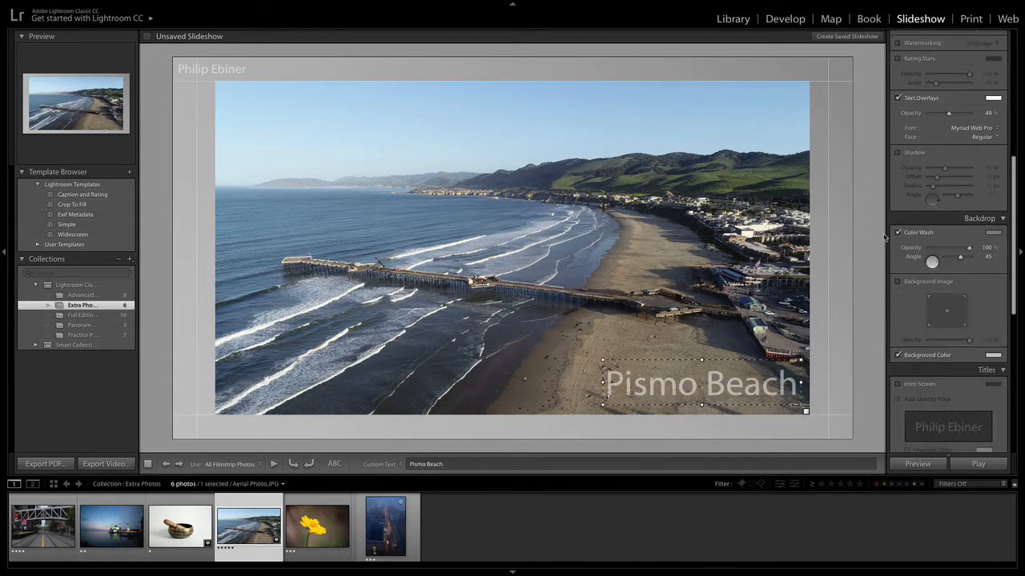
pyautogui.click(998, 234)
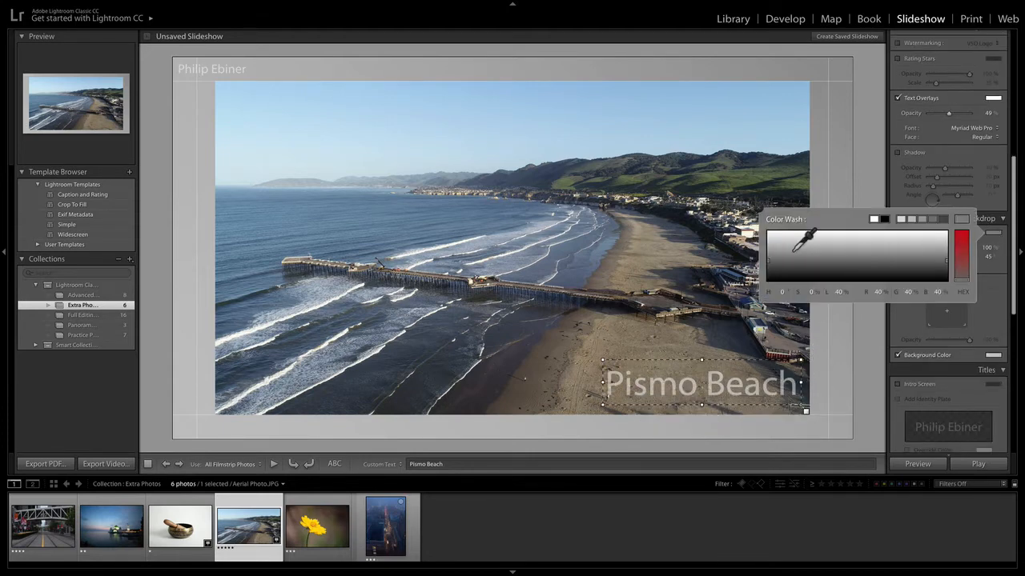
pyautogui.click(875, 219)
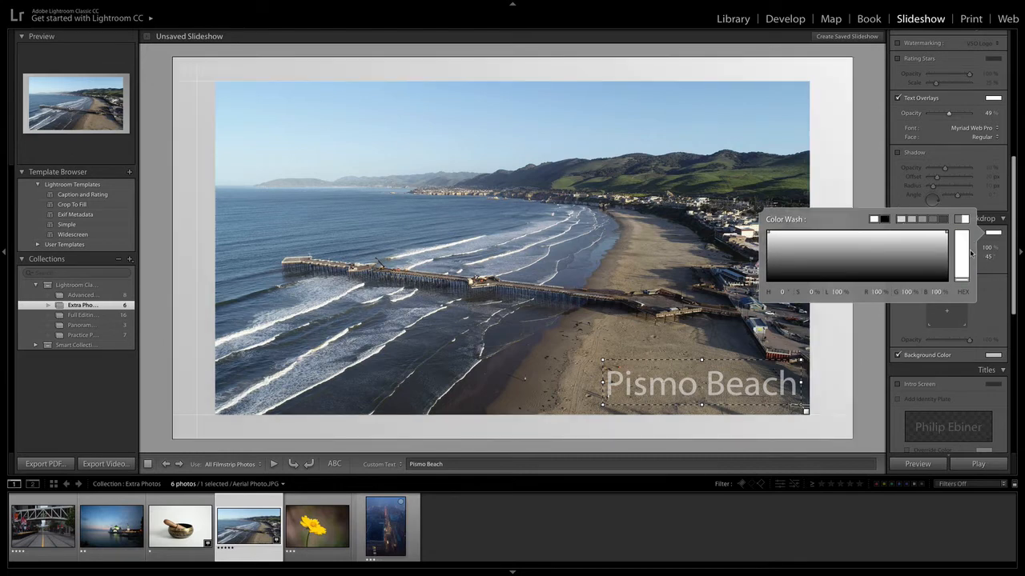
pyautogui.click(903, 220)
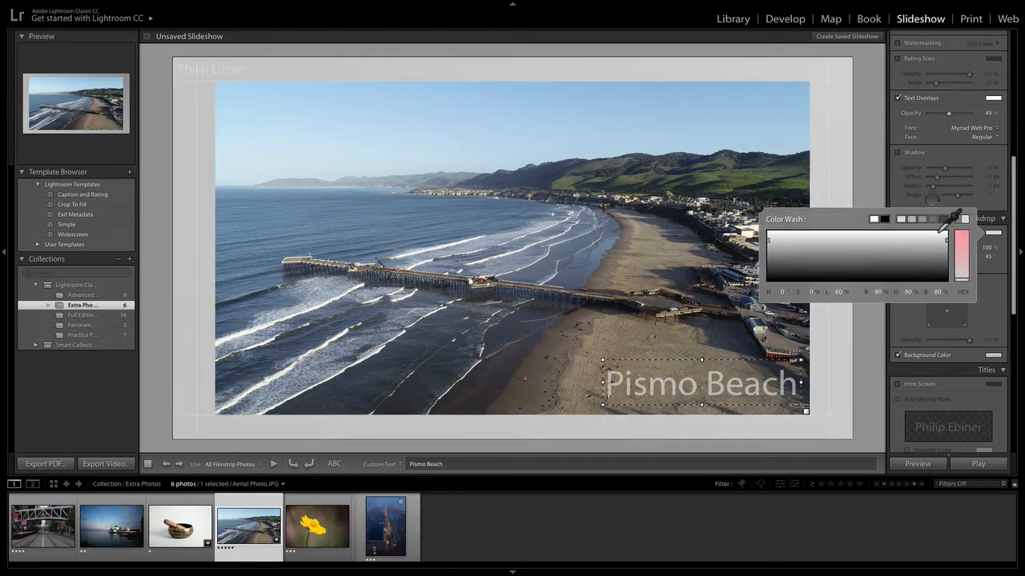
pyautogui.click(964, 244)
pyautogui.click(963, 234)
pyautogui.click(910, 248)
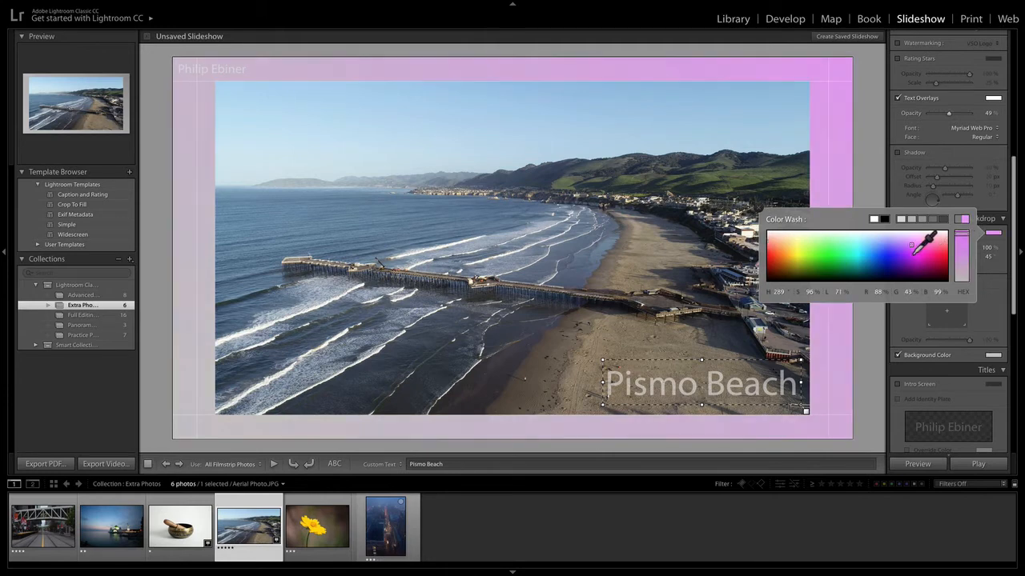
pyautogui.click(936, 257)
pyautogui.moveTo(854, 245); pyautogui.dragTo(782, 278)
pyautogui.click(873, 218)
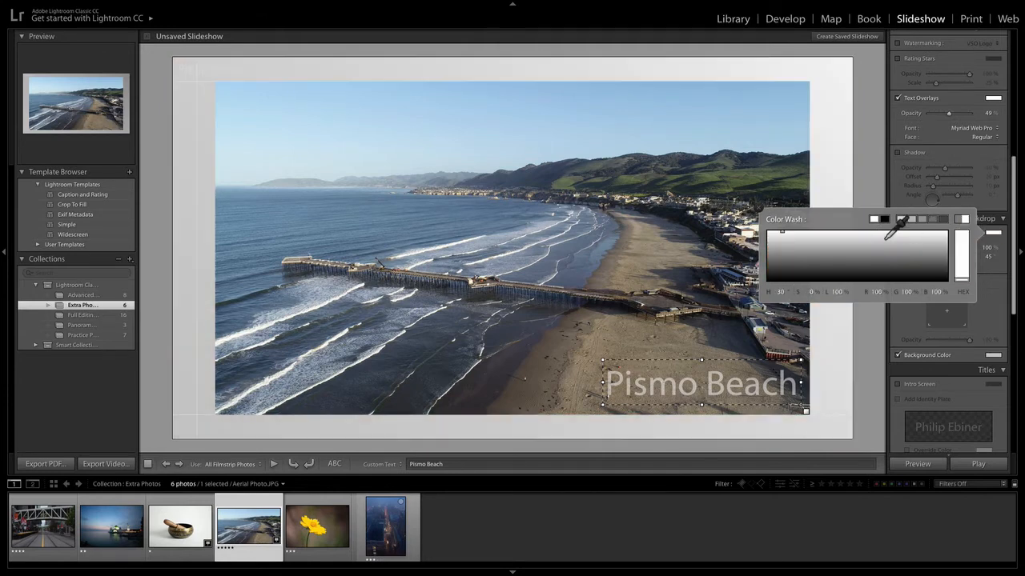
pyautogui.click(760, 210)
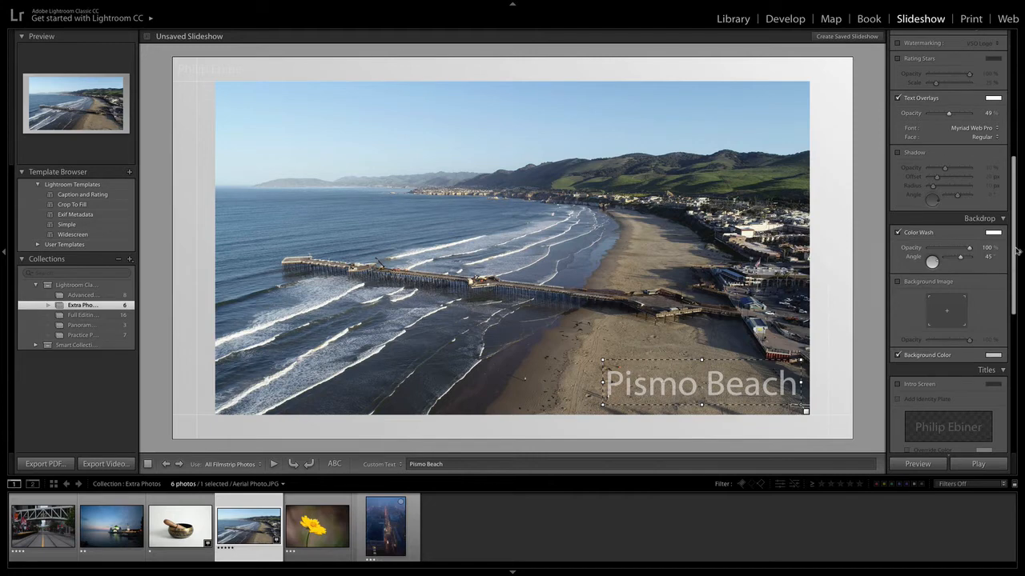
# Try the yellow flower photo as the backdrop's background image at 14% opacity and turn the background image off again
pyautogui.click(898, 282)
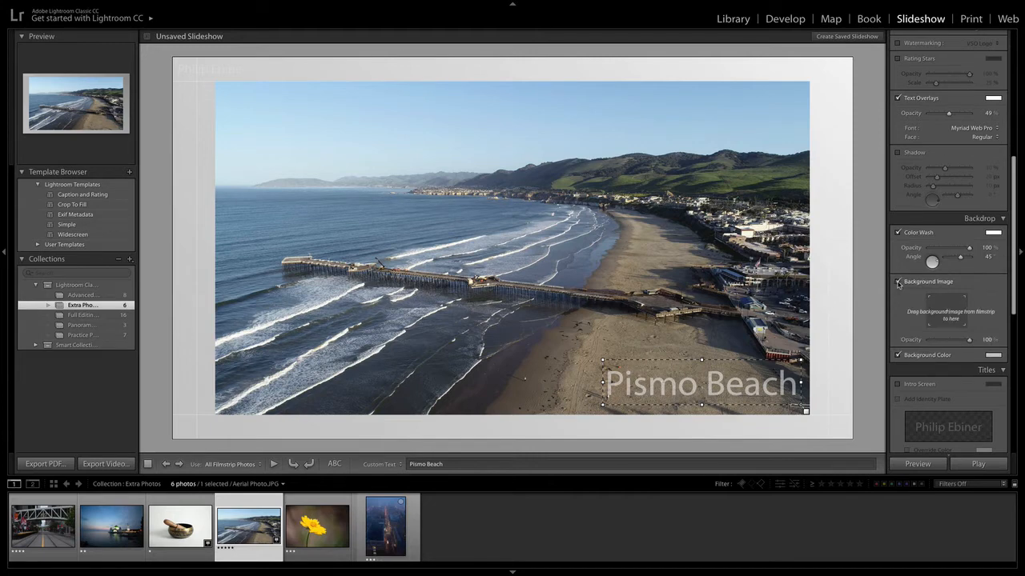
pyautogui.click(897, 283)
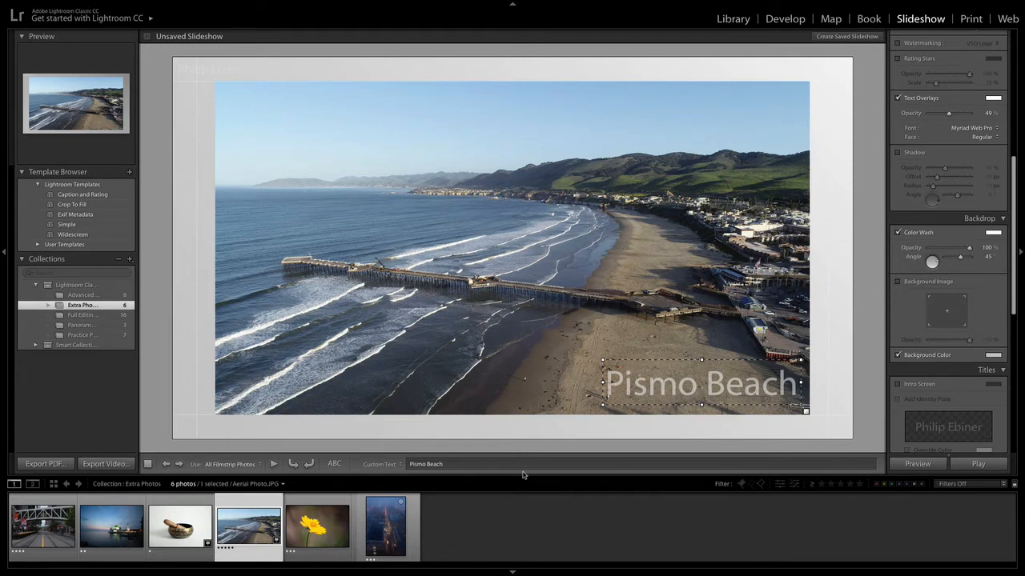
pyautogui.moveTo(317, 525); pyautogui.dragTo(946, 312)
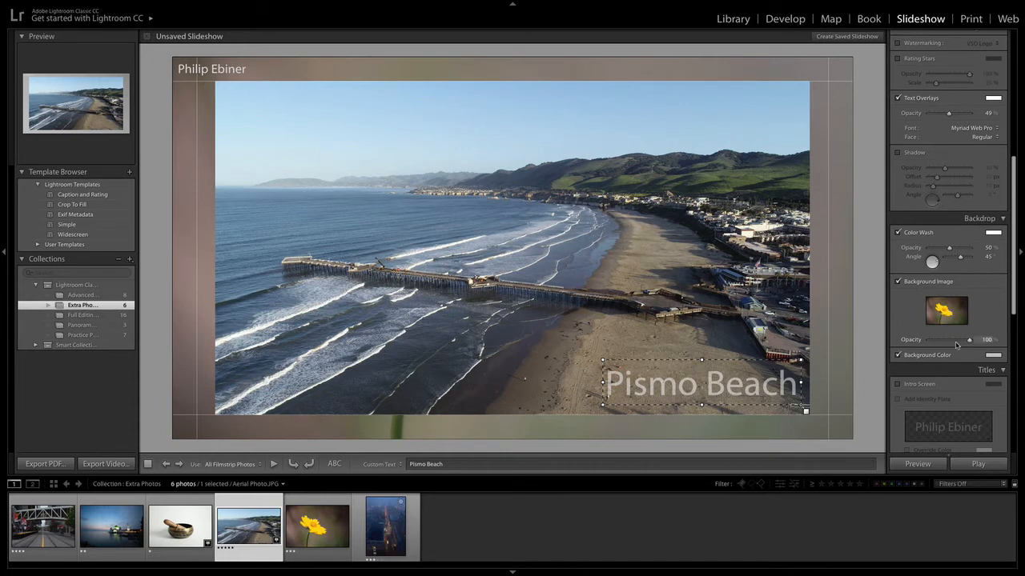
pyautogui.moveTo(956, 344); pyautogui.dragTo(935, 343)
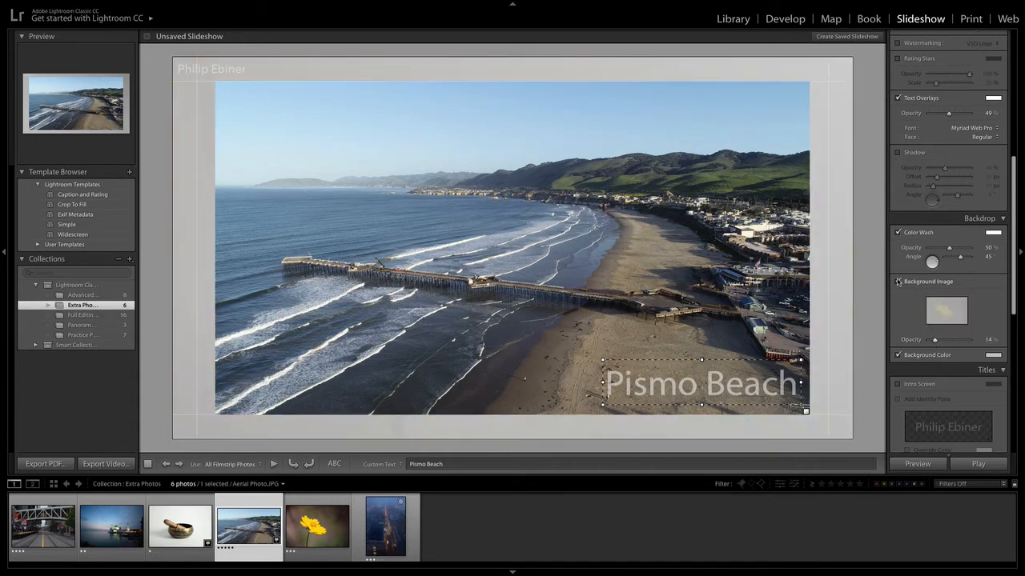
pyautogui.click(898, 282)
# Turn off the backdrop's Color Wash and set the Background Color to black, trying white first
pyautogui.scroll(-2, 900, 272)
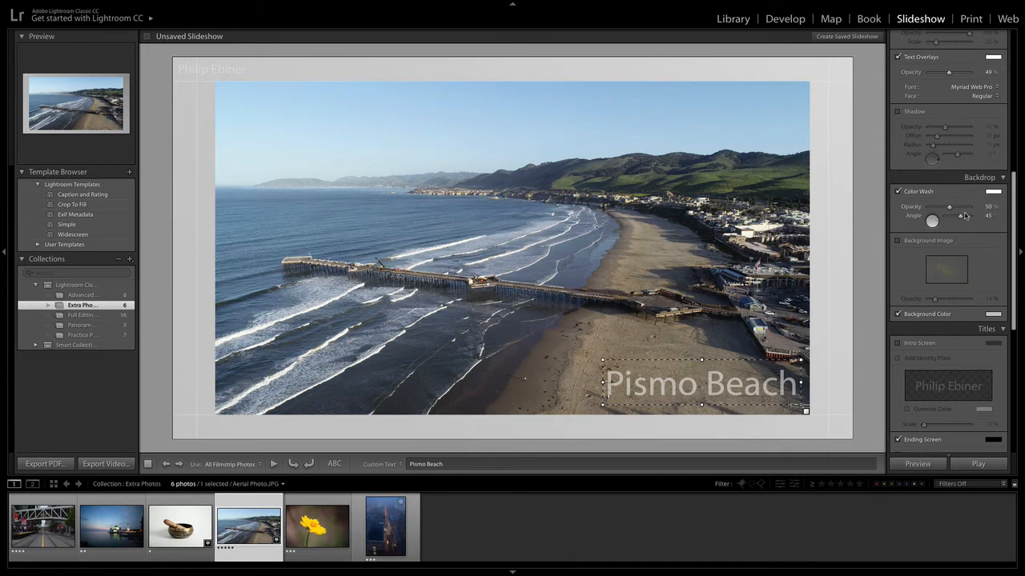
pyautogui.click(897, 192)
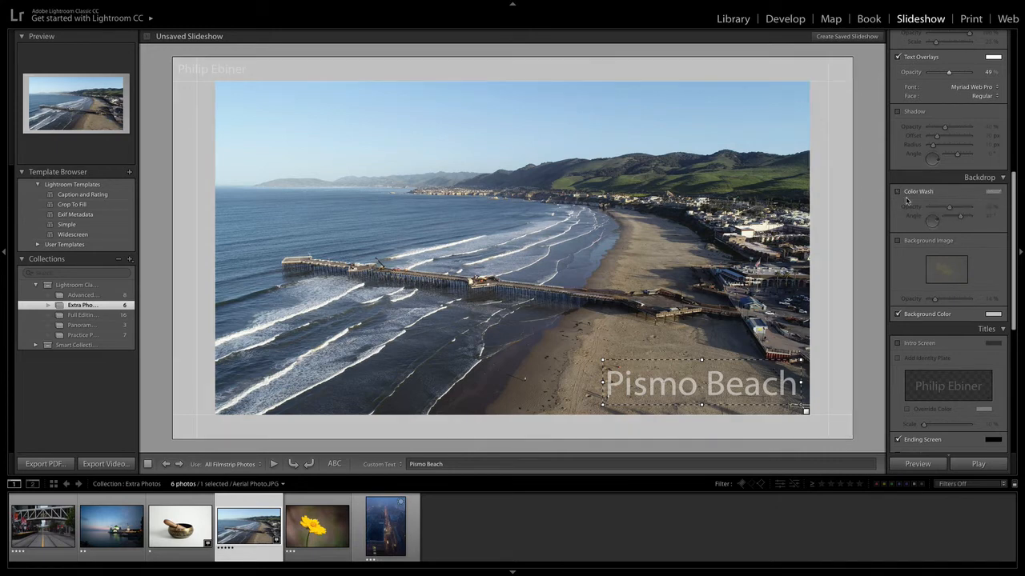
pyautogui.click(993, 313)
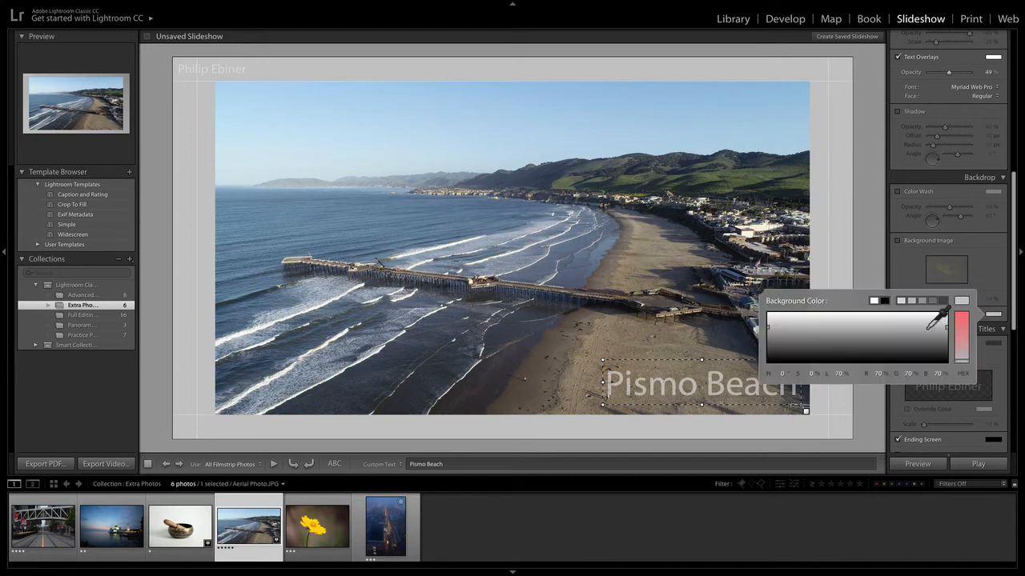
pyautogui.click(873, 302)
pyautogui.click(884, 301)
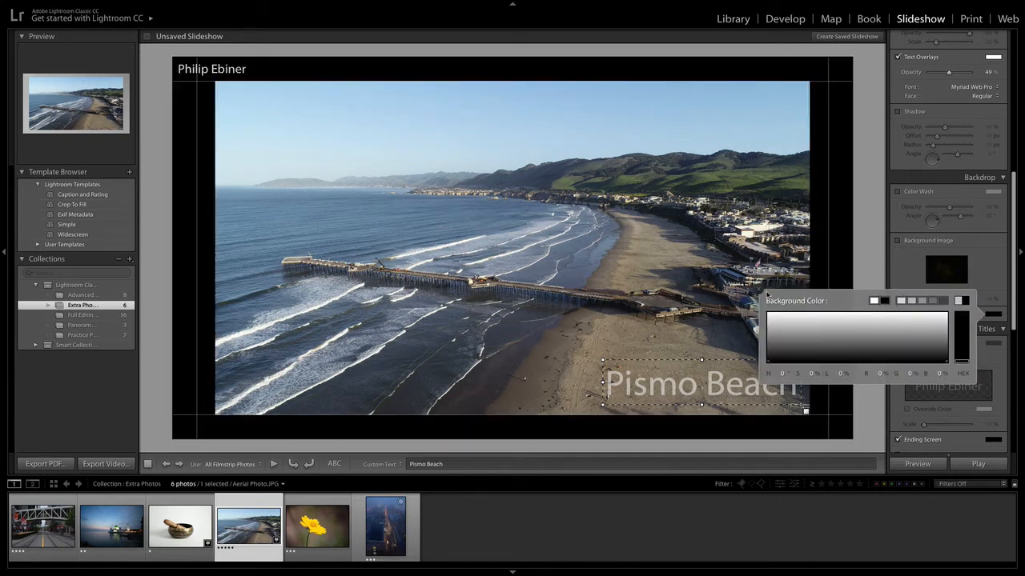
# Enable the Intro Screen title and add an identity plate to it
pyautogui.moveTo(1013, 246); pyautogui.dragTo(1013, 307)
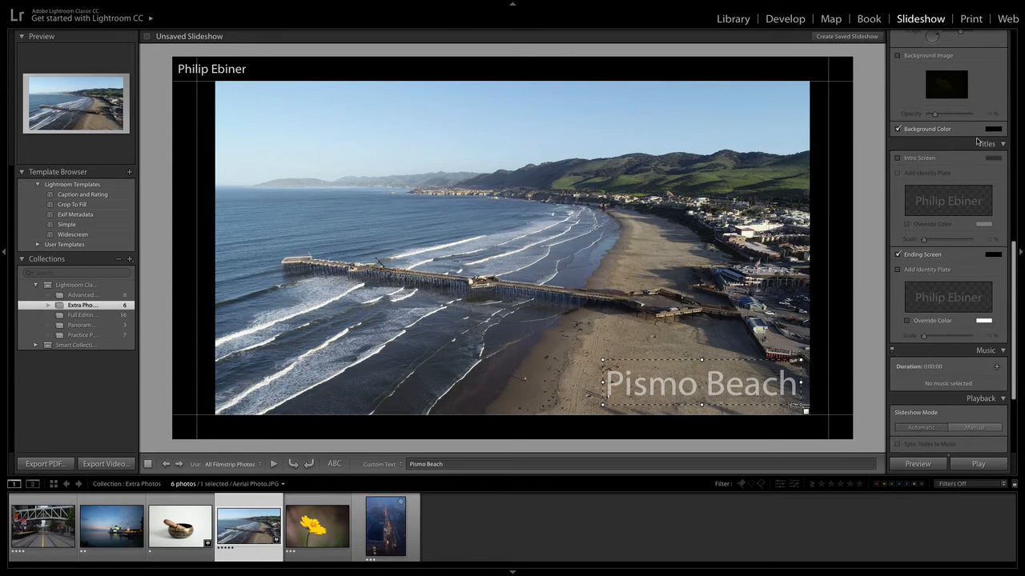
pyautogui.click(897, 158)
pyautogui.click(918, 158)
pyautogui.click(919, 158)
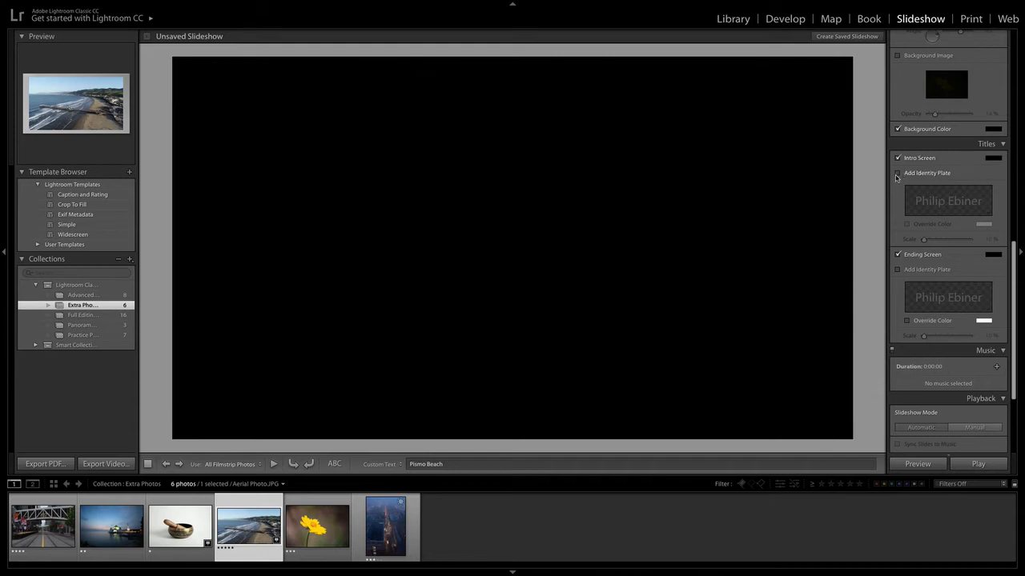
pyautogui.click(899, 174)
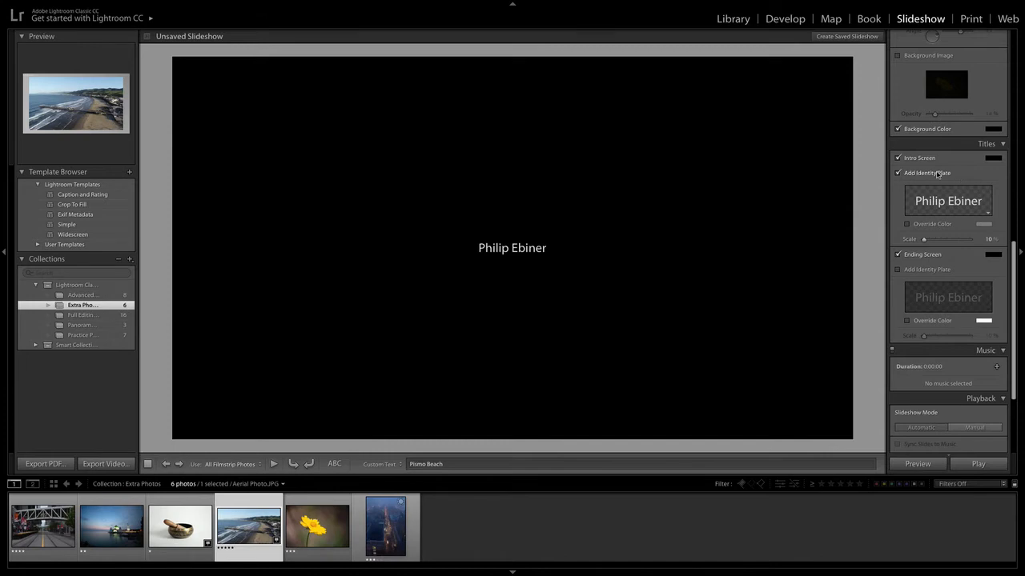
# Change the intro screen's identity plate text to "Course Slideshow" and leave the ending screen without an identity plate
pyautogui.click(937, 197)
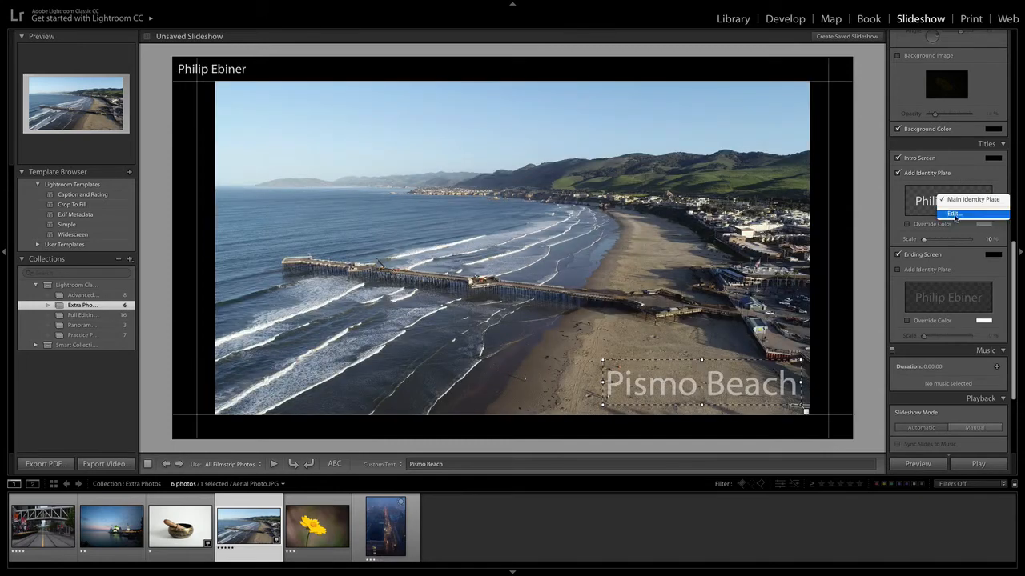
pyautogui.click(954, 214)
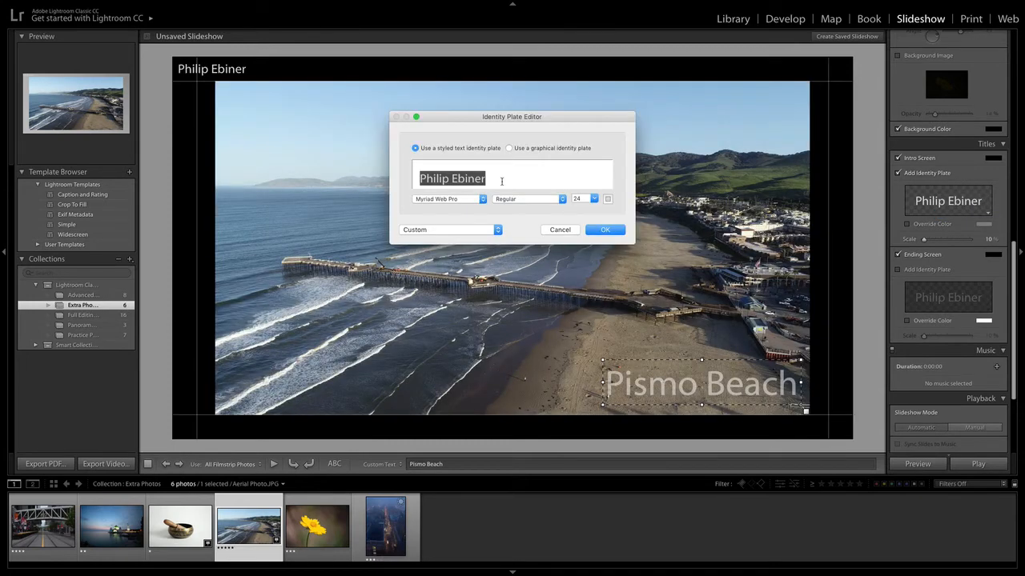
pyautogui.write('Course ')
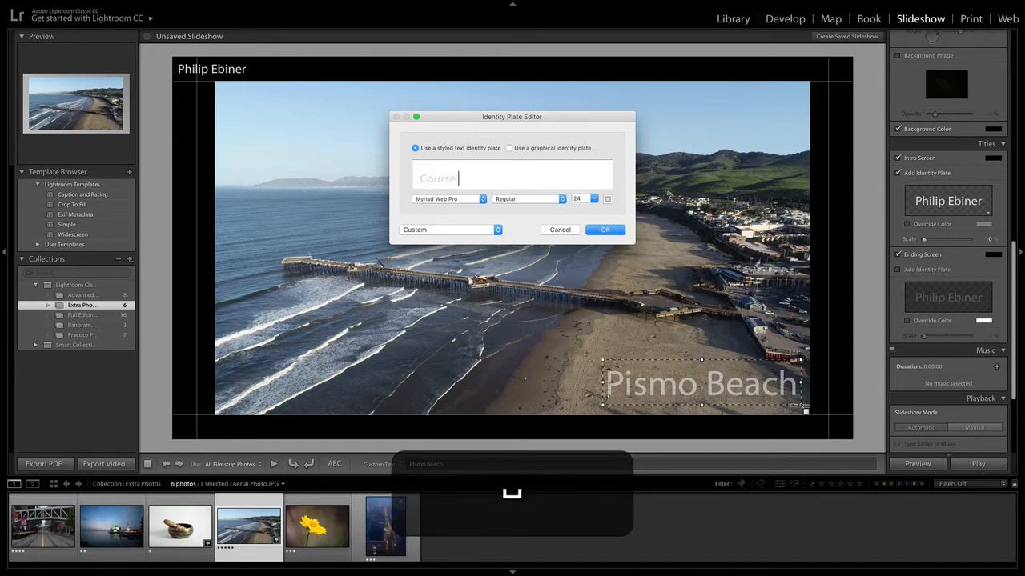
pyautogui.write('Slideshow')
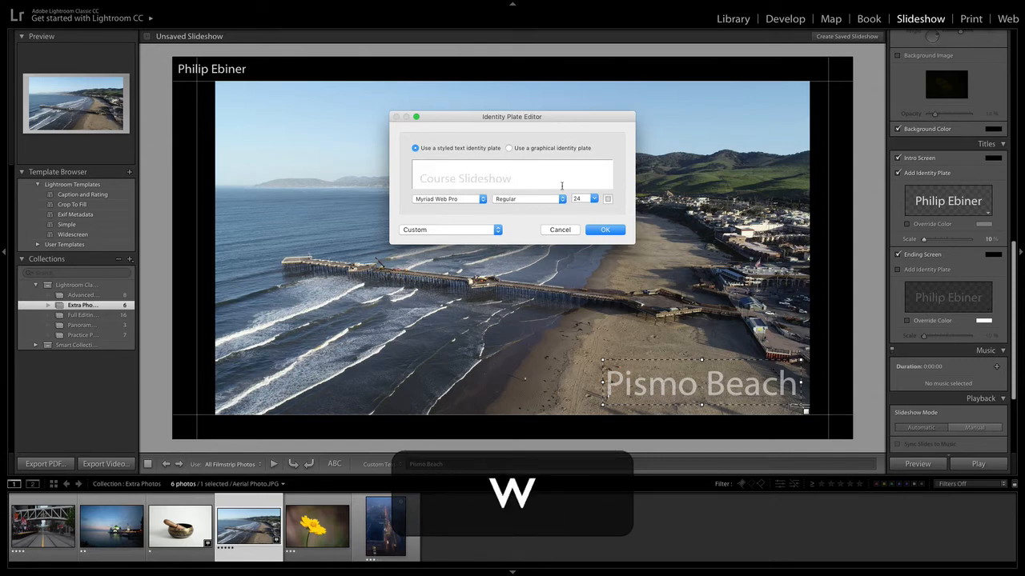
pyautogui.click(605, 230)
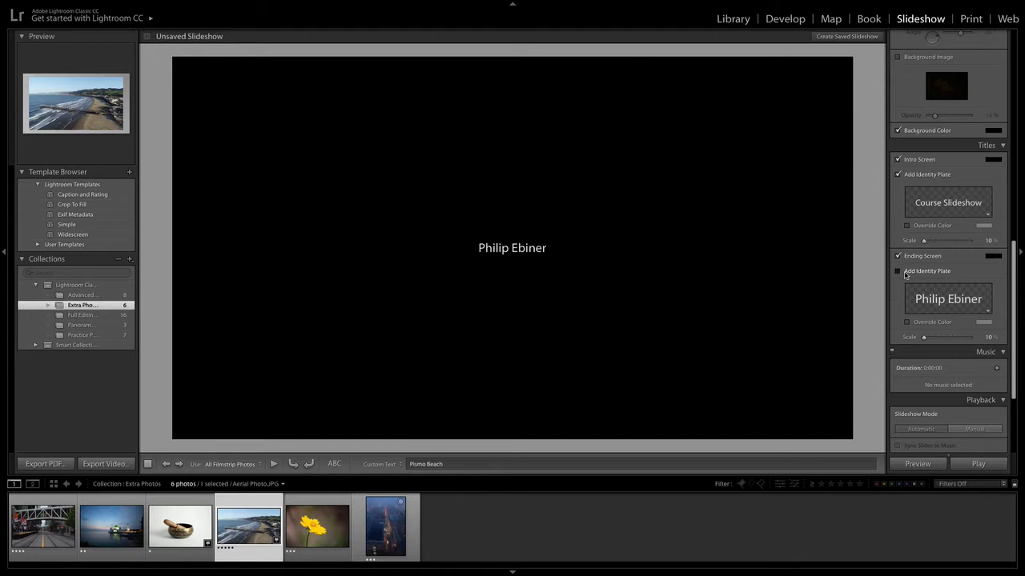
pyautogui.click(898, 270)
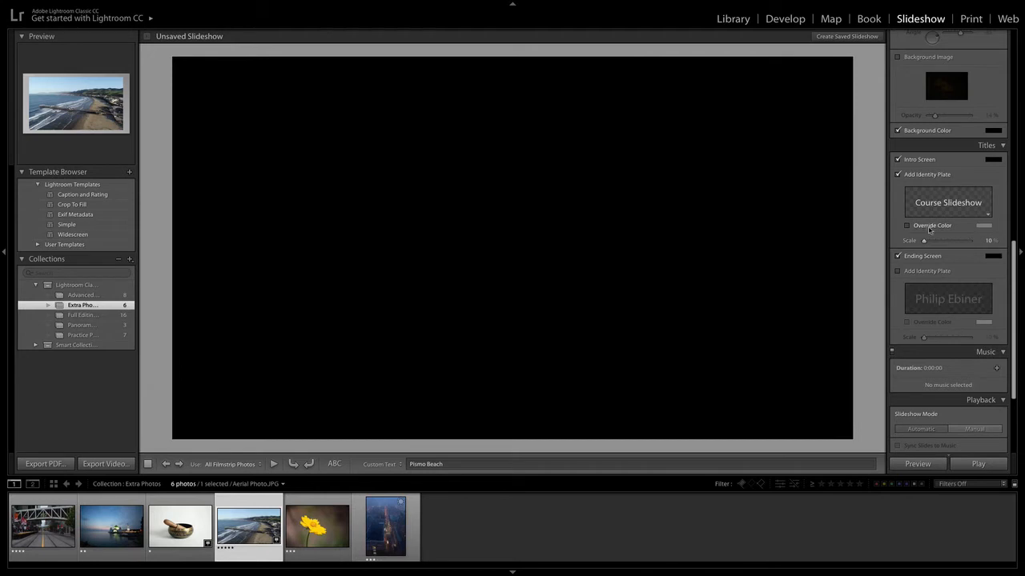
# Scale the intro screen's identity plate to 44% and override its color with red
pyautogui.moveTo(923, 241); pyautogui.dragTo(942, 241)
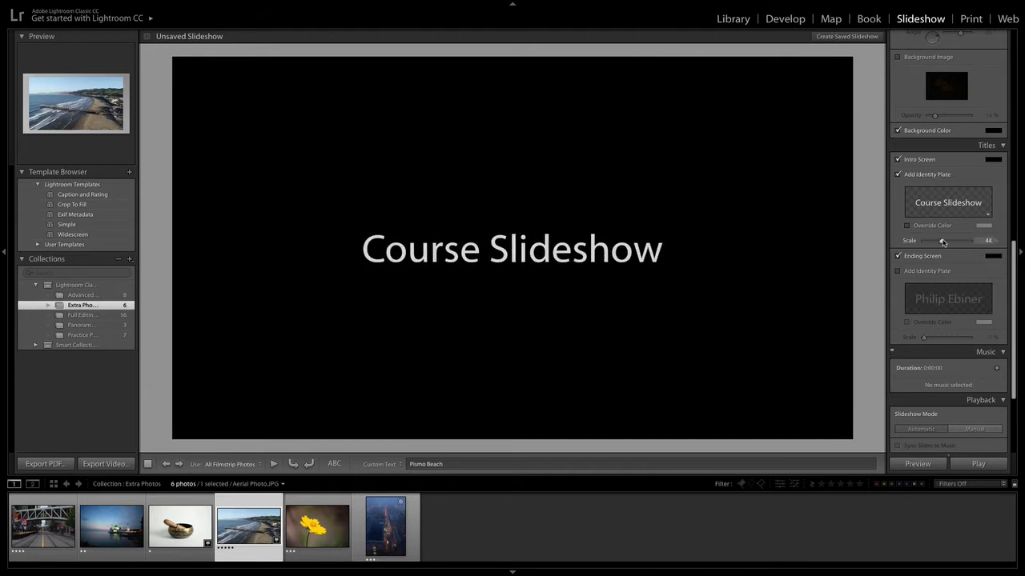
pyautogui.click(982, 227)
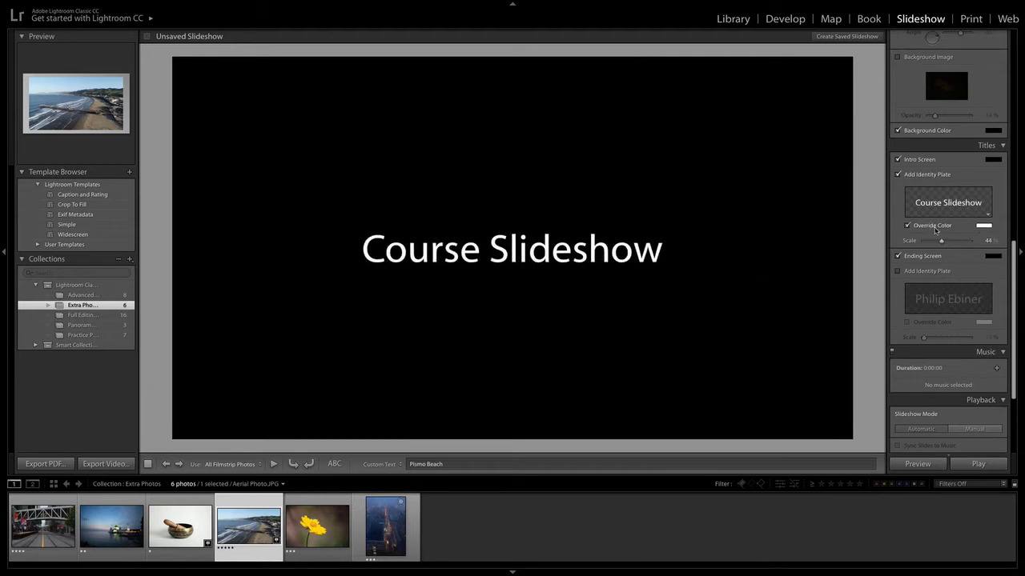
pyautogui.click(985, 227)
pyautogui.moveTo(952, 253)
pyautogui.mouseDown()
pyautogui.moveTo(951, 232)
pyautogui.moveTo(940, 257)
pyautogui.mouseUp()
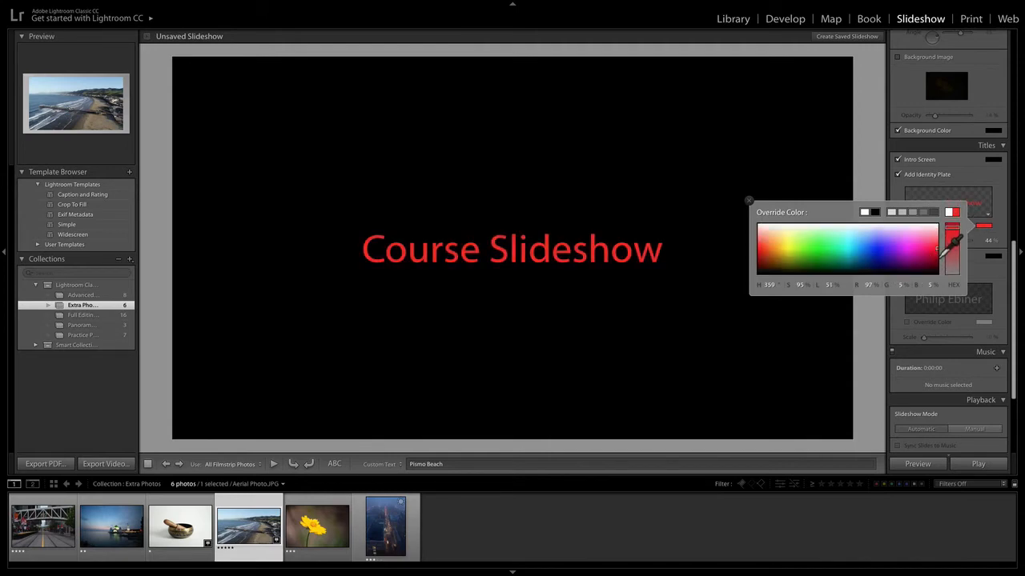
pyautogui.click(749, 201)
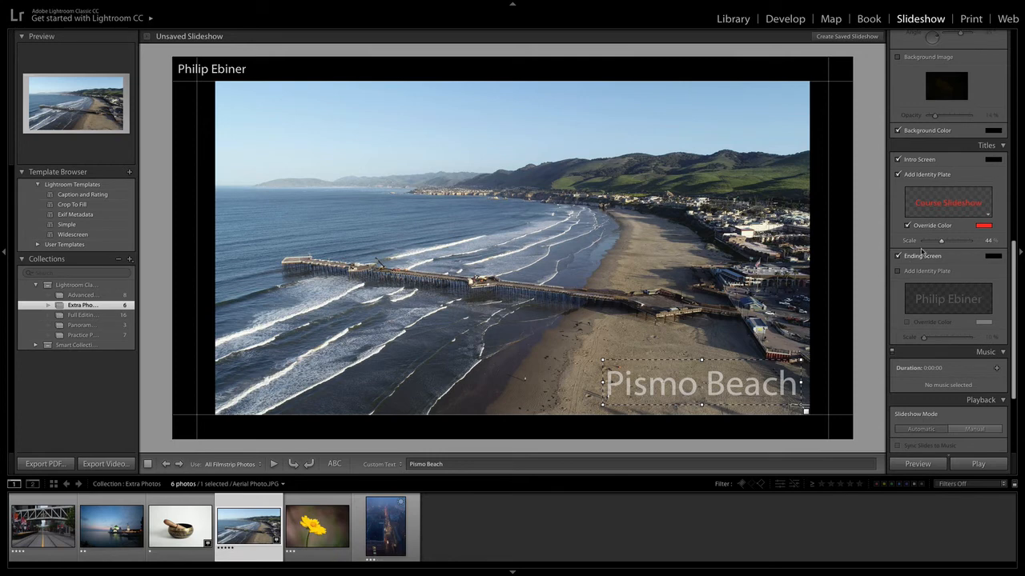
# Try to add Friction_Looks.mp3 as the slideshow's music
pyautogui.scroll(-3, 1004, 301)
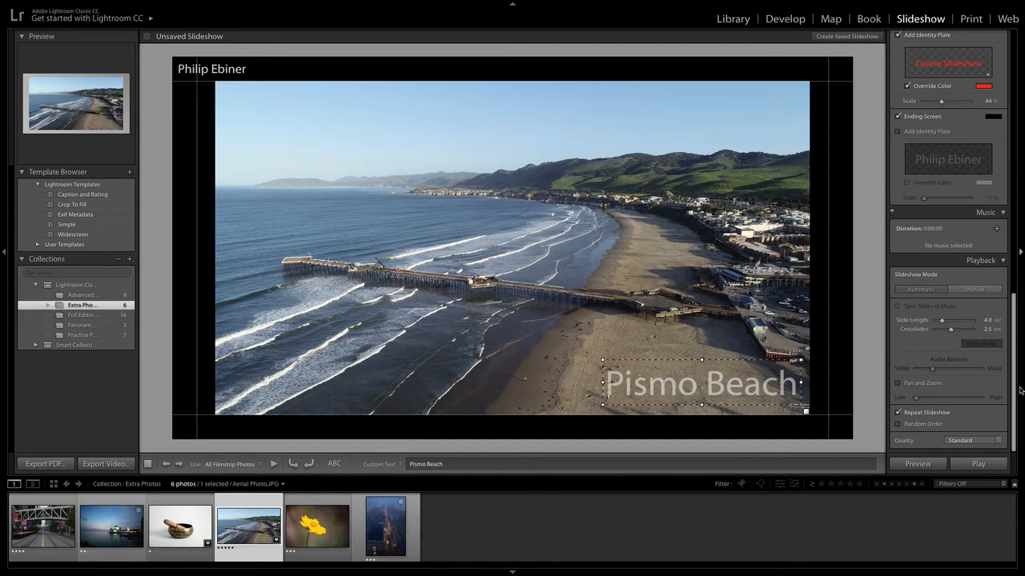
pyautogui.click(997, 230)
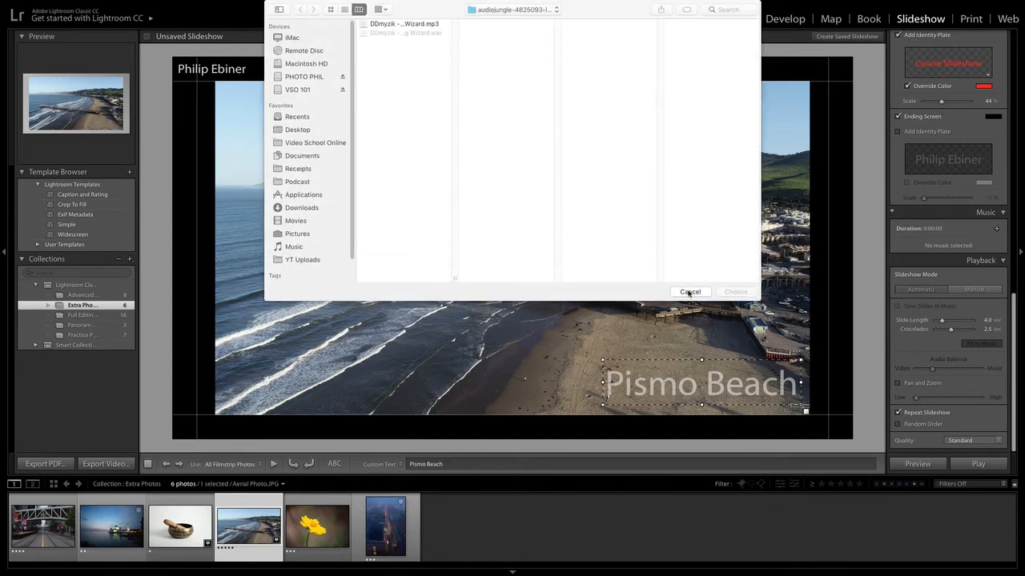
pyautogui.press('Return')
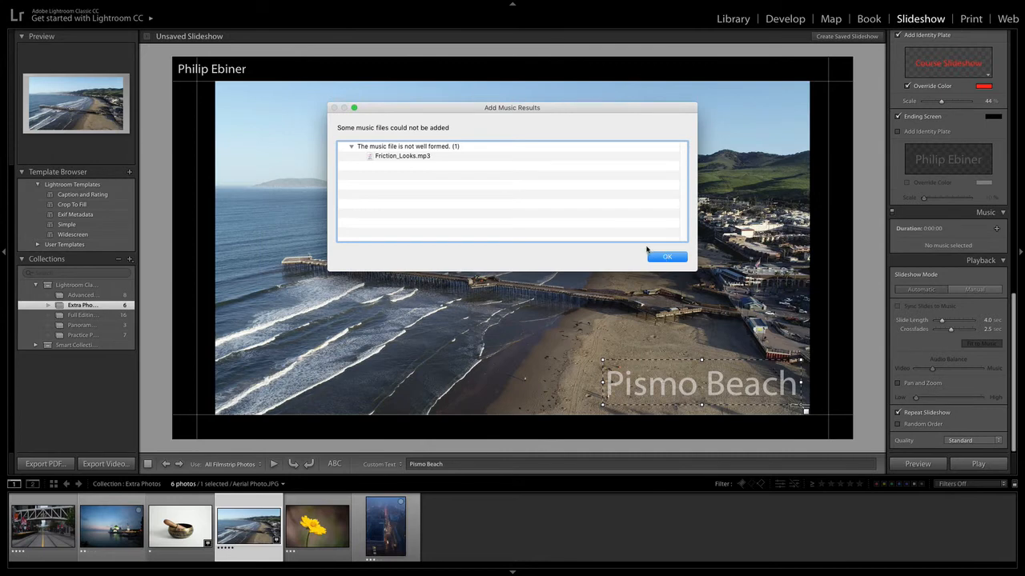
pyautogui.click(664, 257)
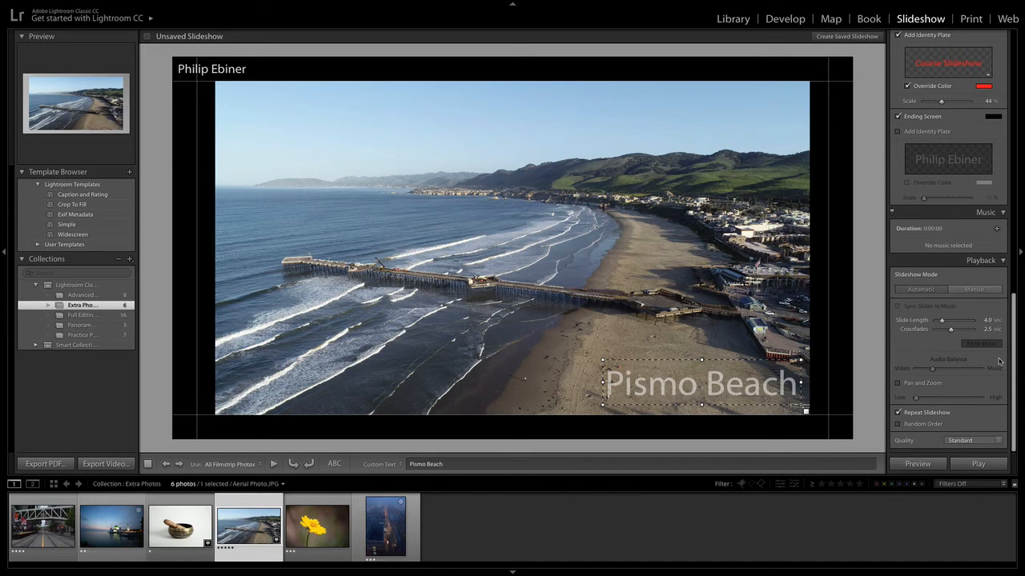
# Turn on Pan and Zoom with Repeat Slideshow left on, and set the playback quality to Draft after trying High
pyautogui.click(898, 384)
pyautogui.click(898, 411)
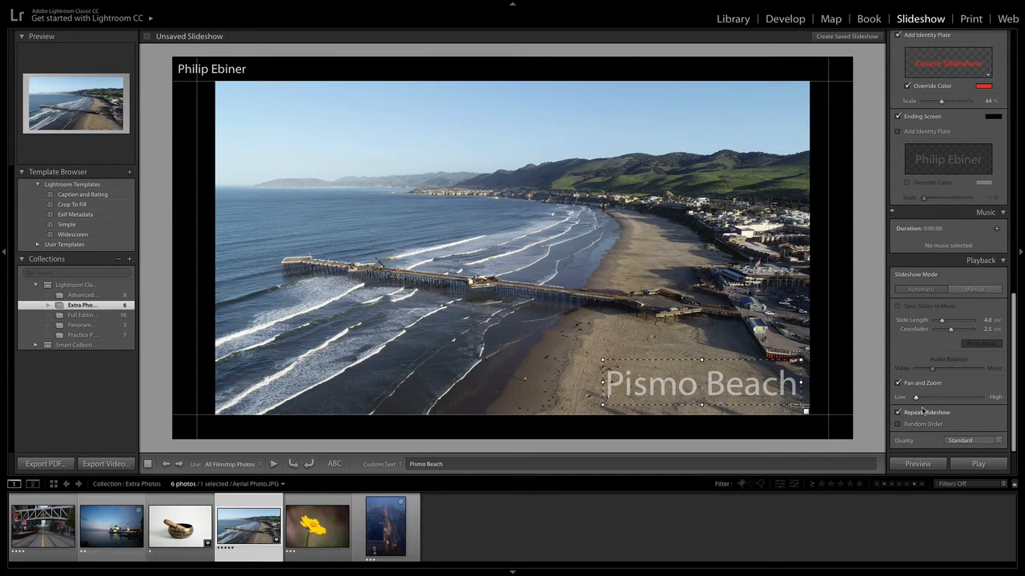
pyautogui.click(969, 440)
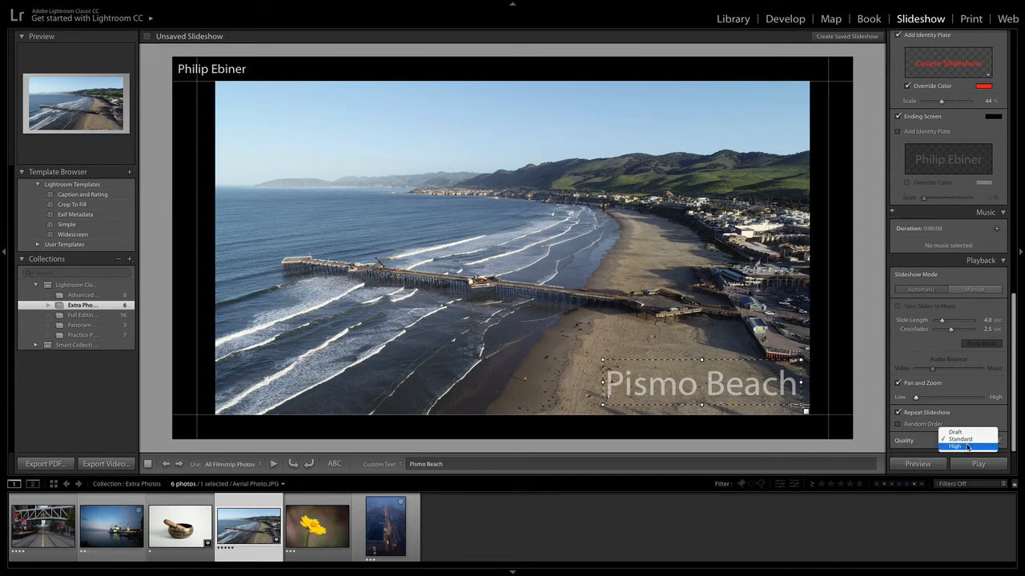
pyautogui.click(968, 447)
pyautogui.click(969, 441)
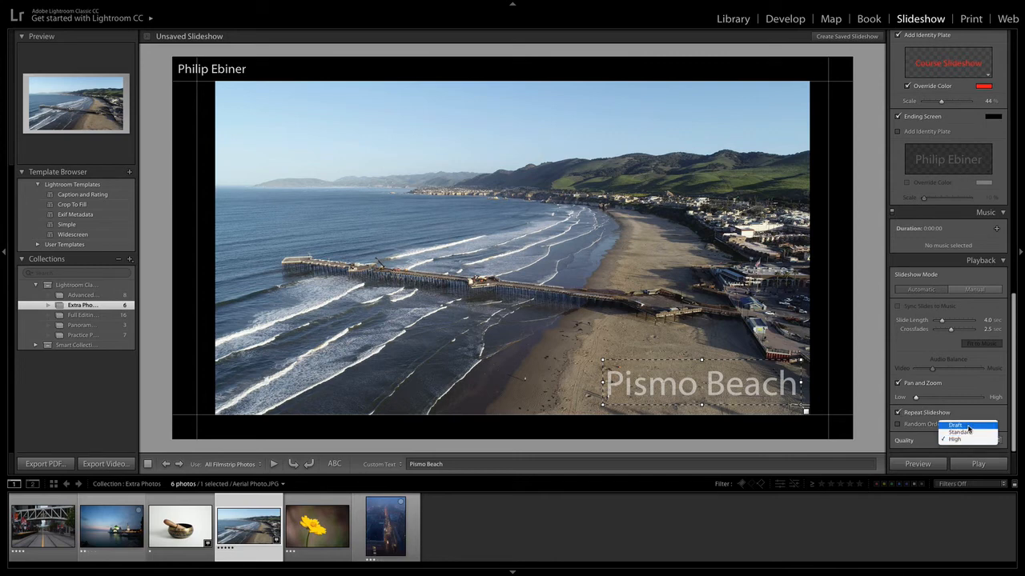
pyautogui.click(967, 427)
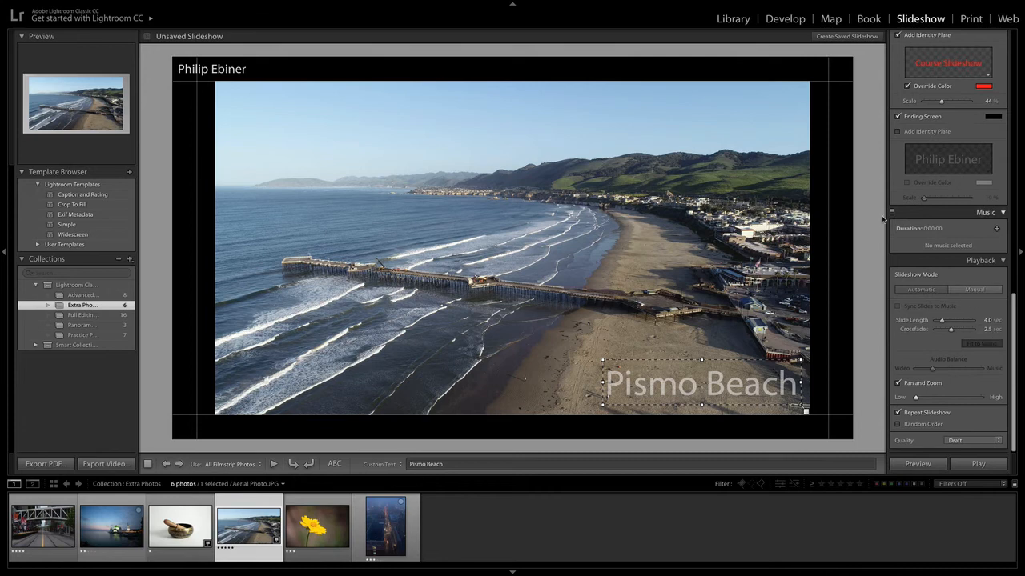
# Preview the slideshow to check its titles, overlays and transitions
pyautogui.click(919, 464)
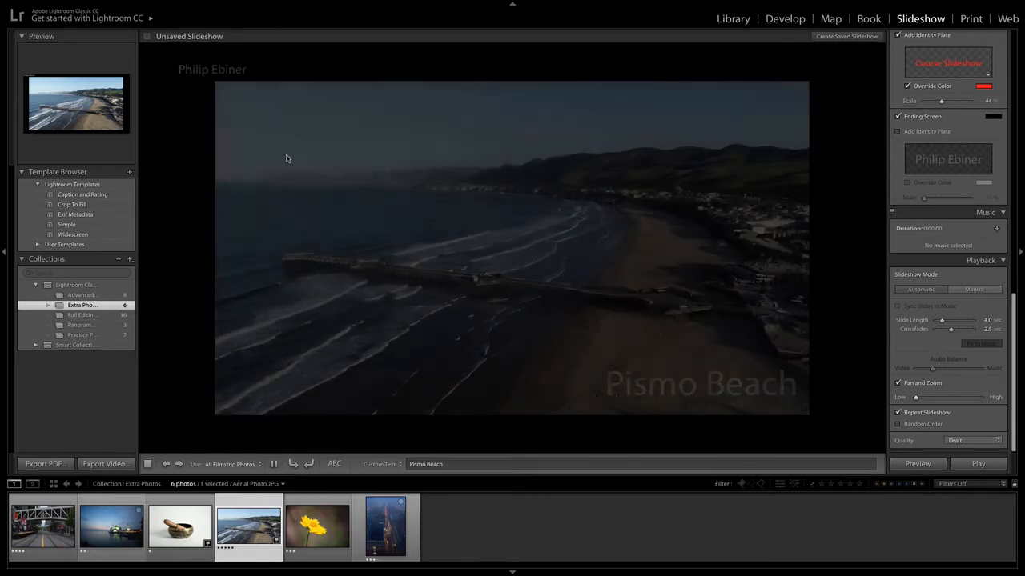